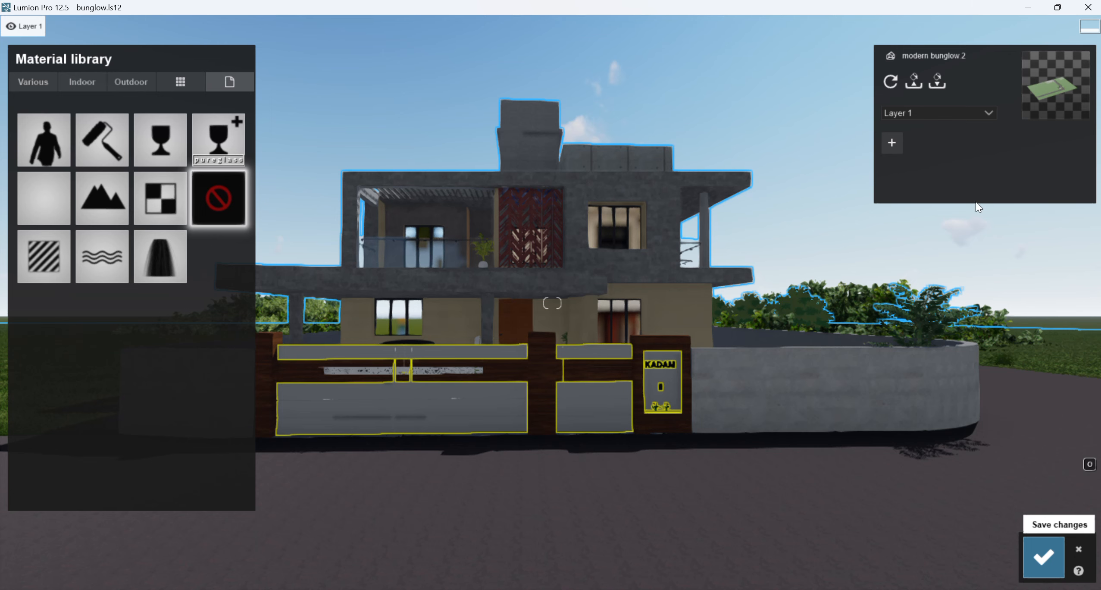
- Save the pending material changes and reopen the bungalow model in the material editor with its boundary wall selected
click(1044, 558)
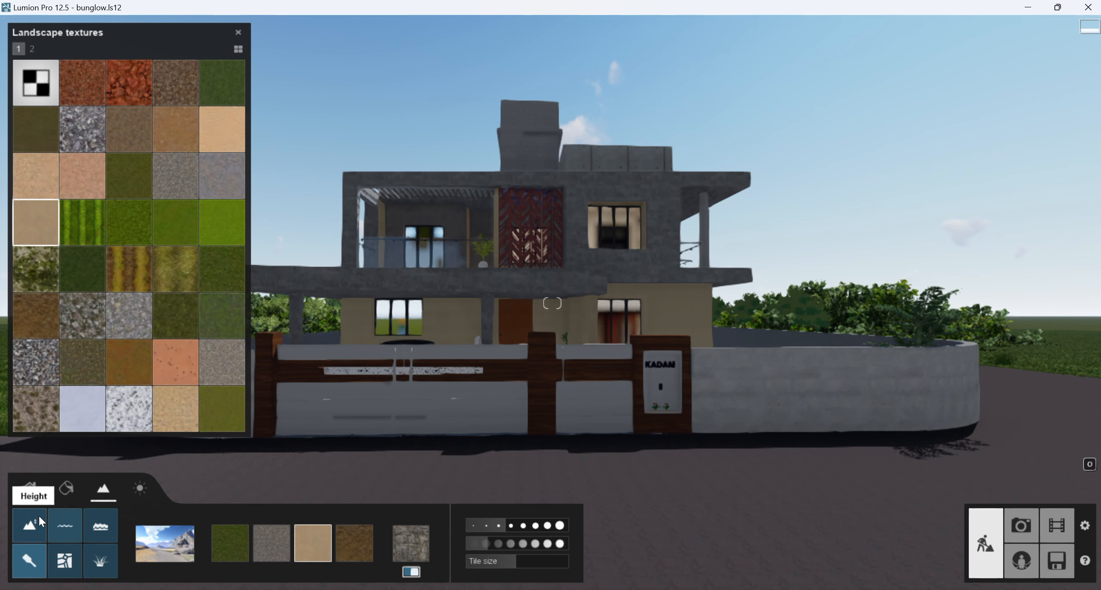
click(75, 496)
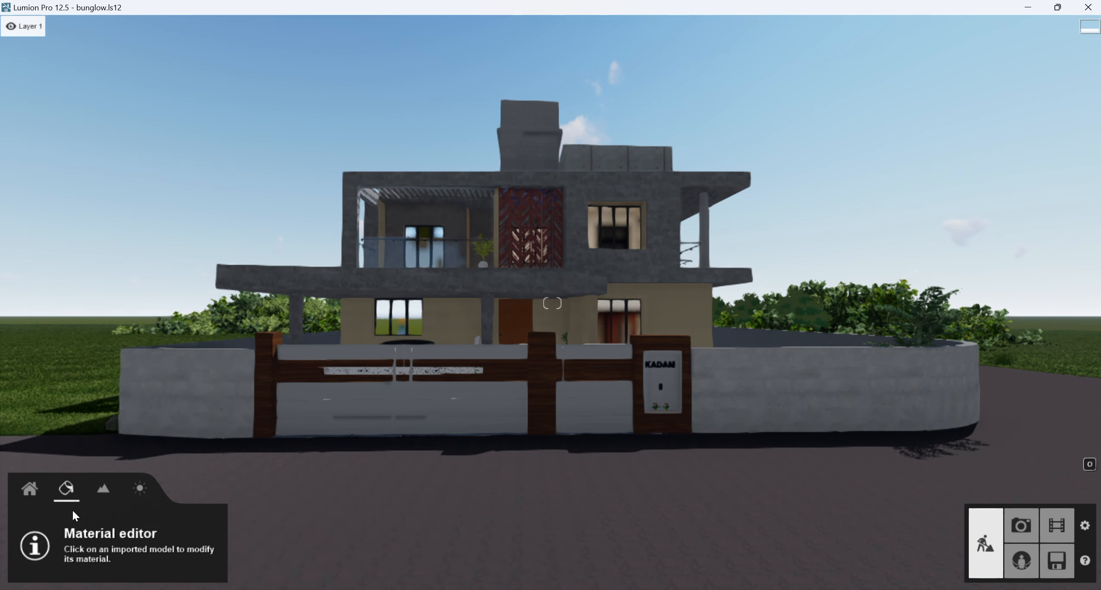
click(280, 505)
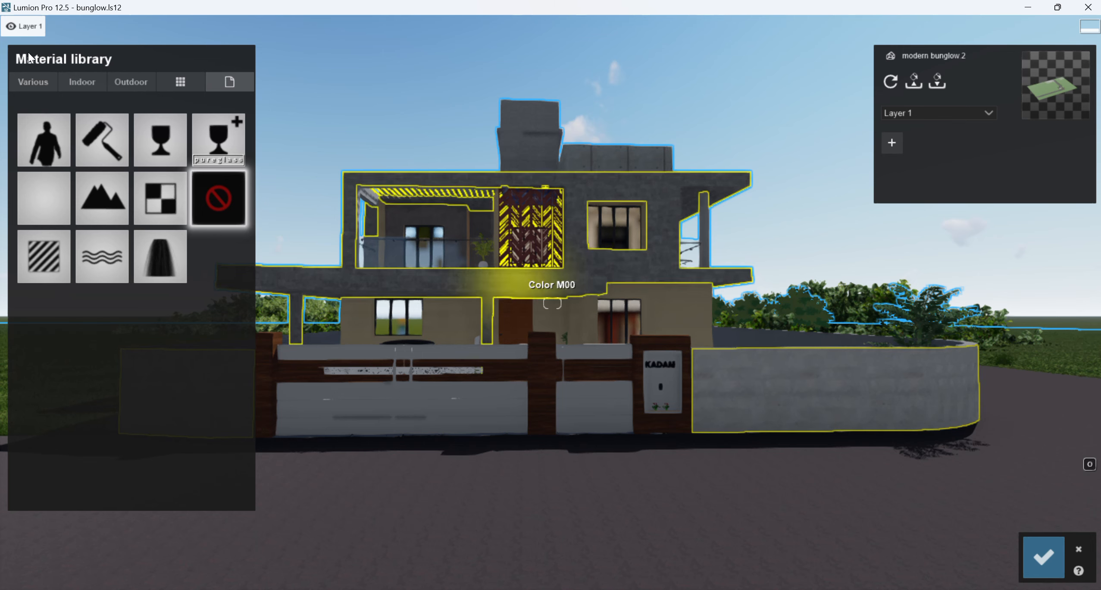
- Try Checkerboard Grass 03 on the Granite boundary wall and replace it with the dense leafy hedge variant of the 3D grass
click(51, 81)
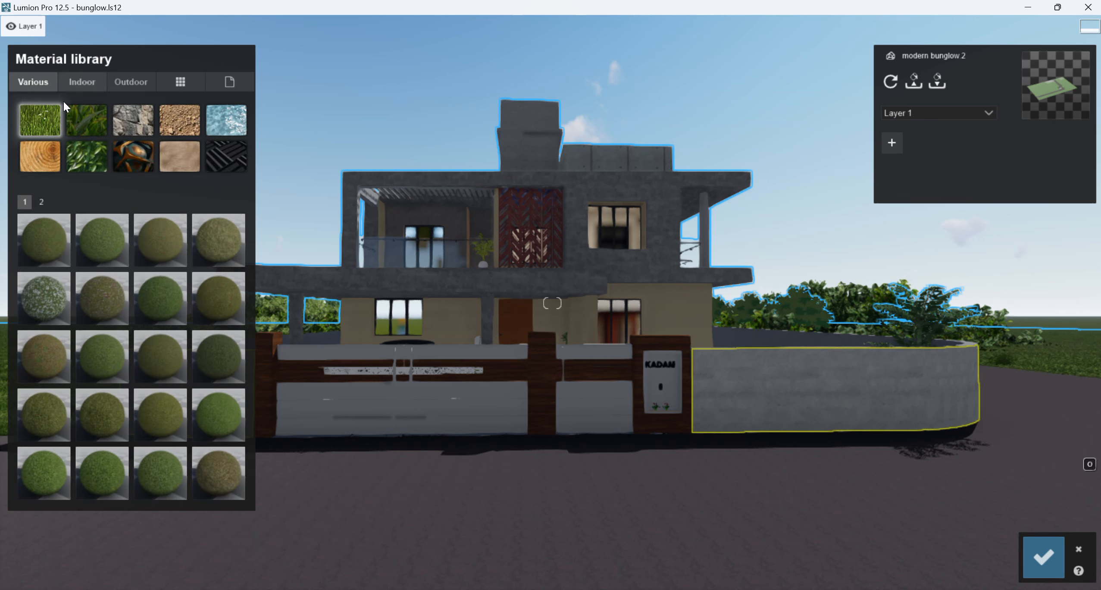
click(97, 120)
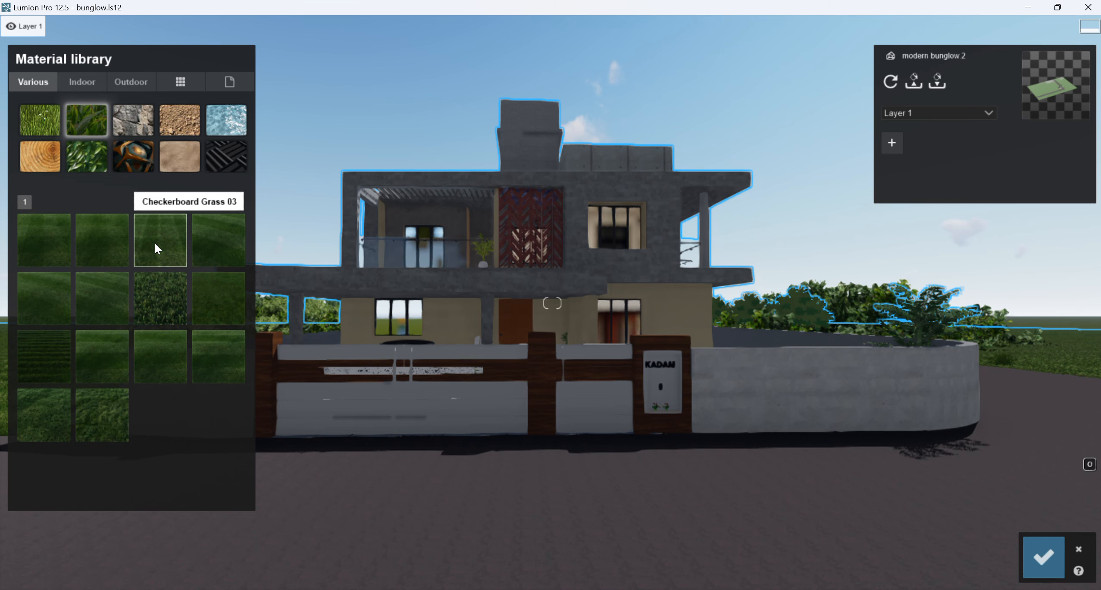
click(144, 258)
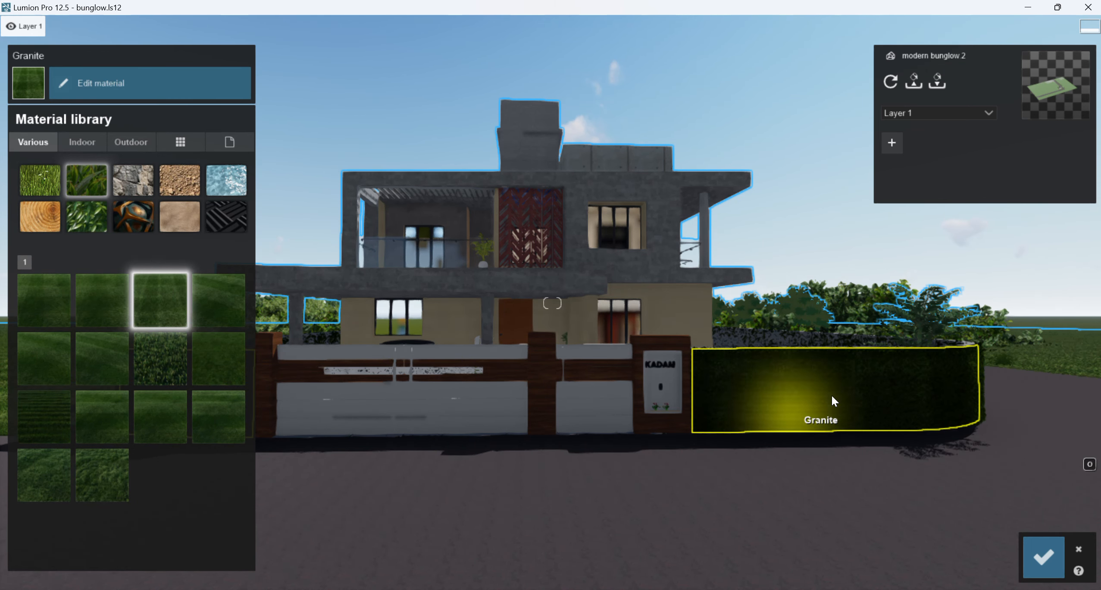
click(165, 361)
- Examine the hedge-covered boundary wall from the street, beside the gate and over the garden side
scroll(822, 405, up, 3)
key(w)
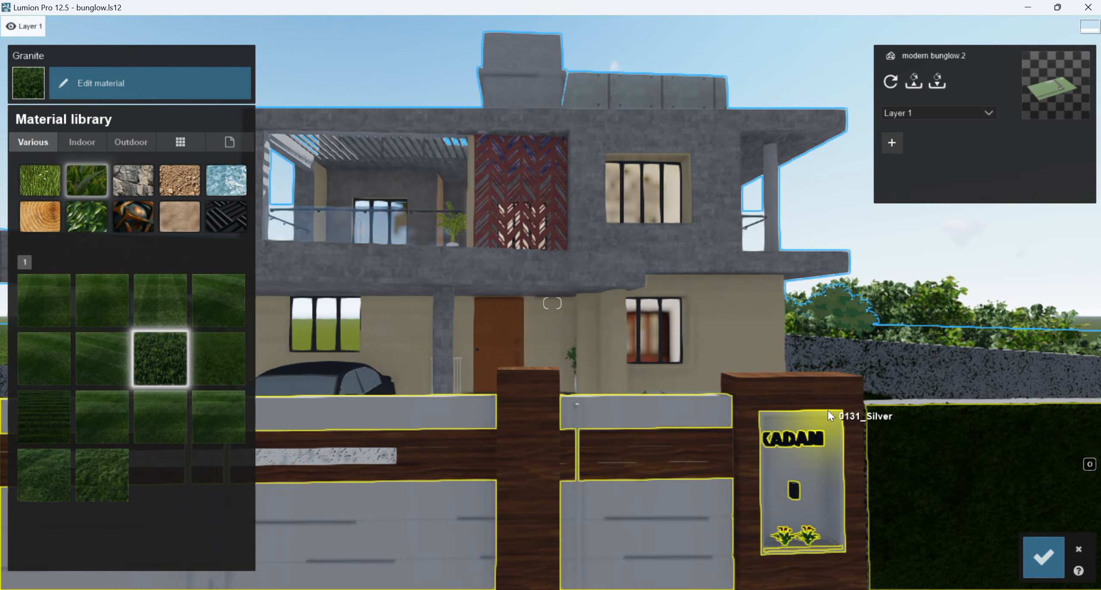
key(d)
key(s)
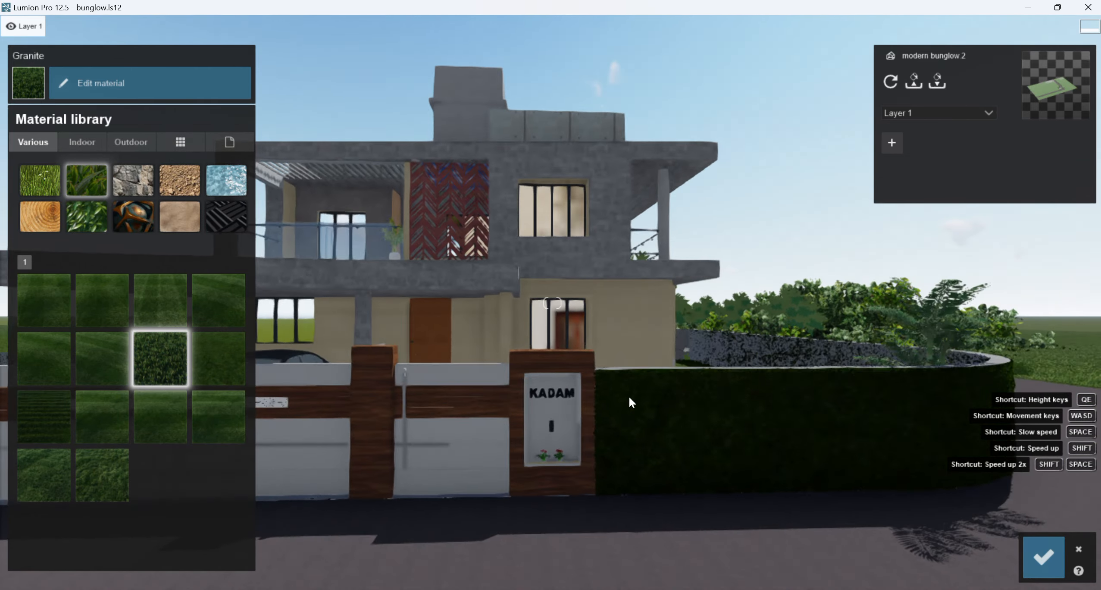
right_drag(537, 454, 725, 449)
right_drag(405, 344, 443, 344)
key(s)
key(s)
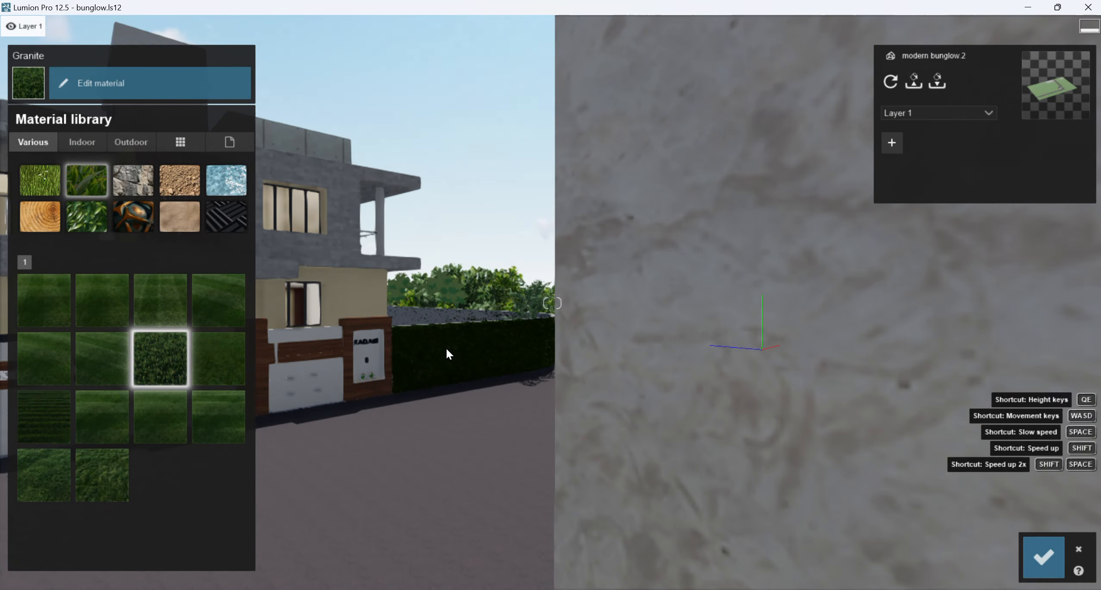
key(a)
key(w)
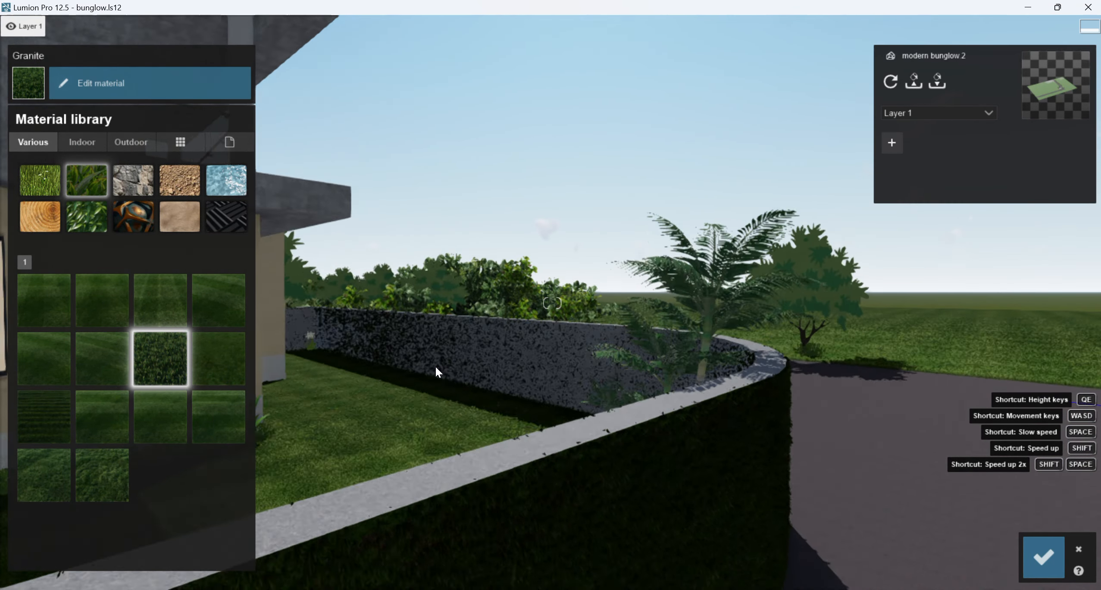
key(s)
key(w)
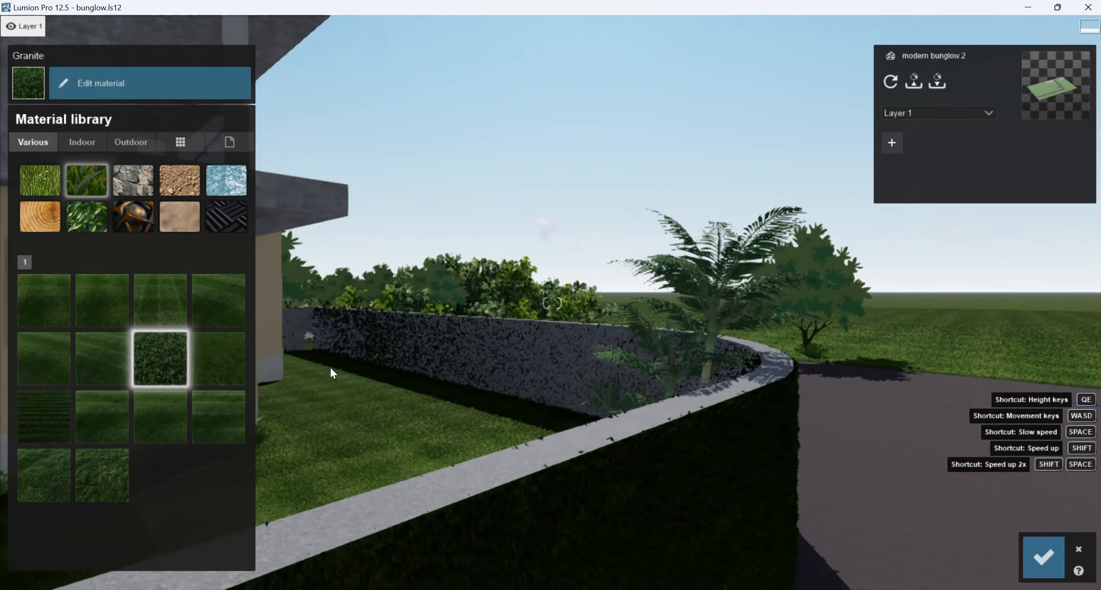
key(s)
key(s)
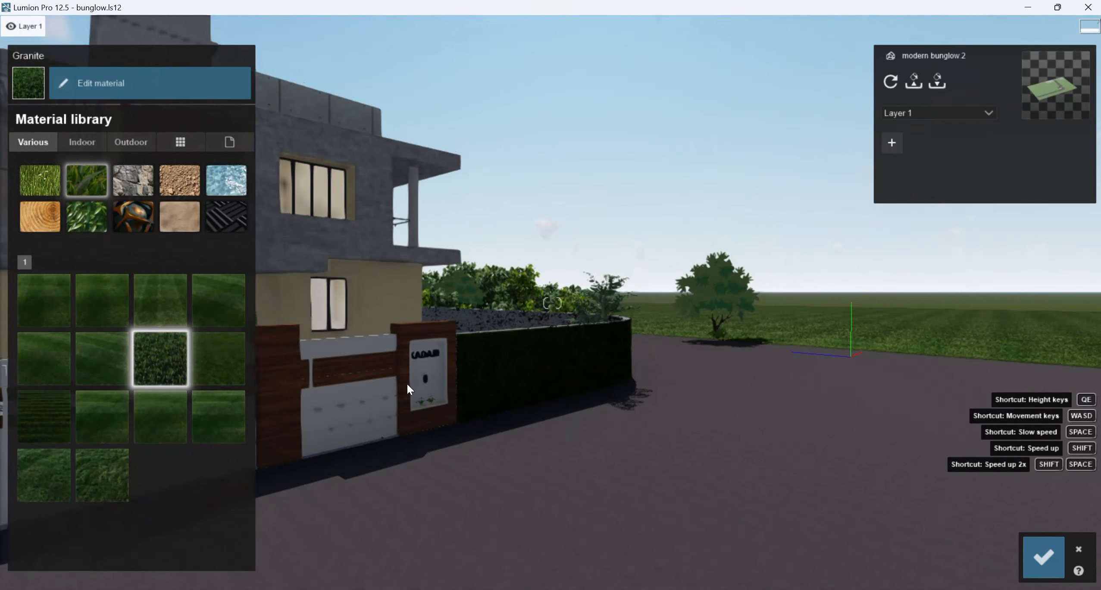
key(w)
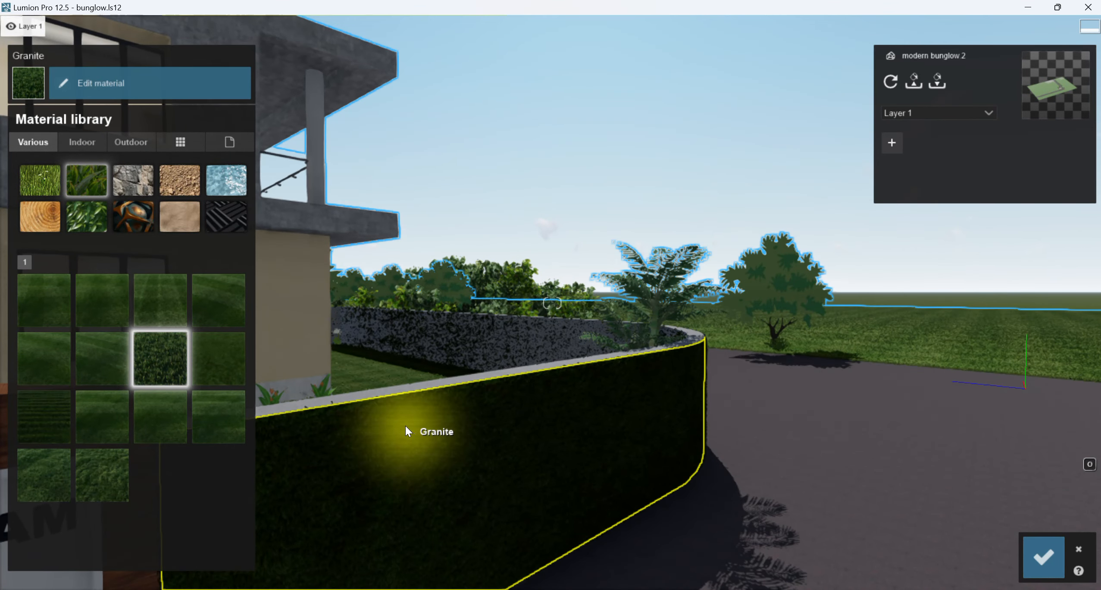
- Open the wall's hedge material for editing and raise its Grass size to a little over half
click(406, 427)
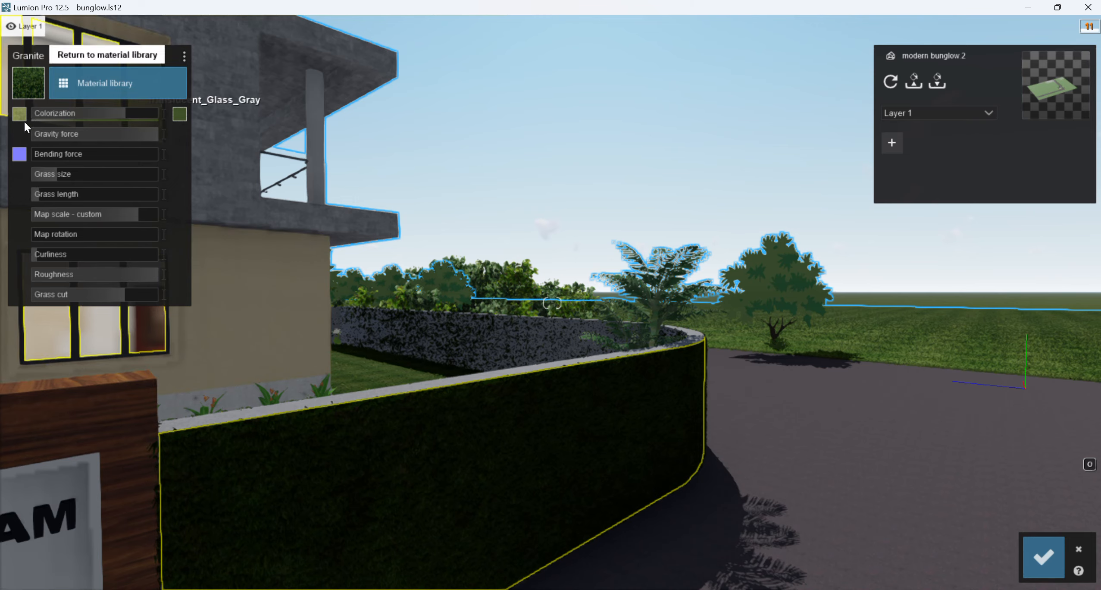
drag(51, 175, 106, 179)
scroll(453, 438, down, 3)
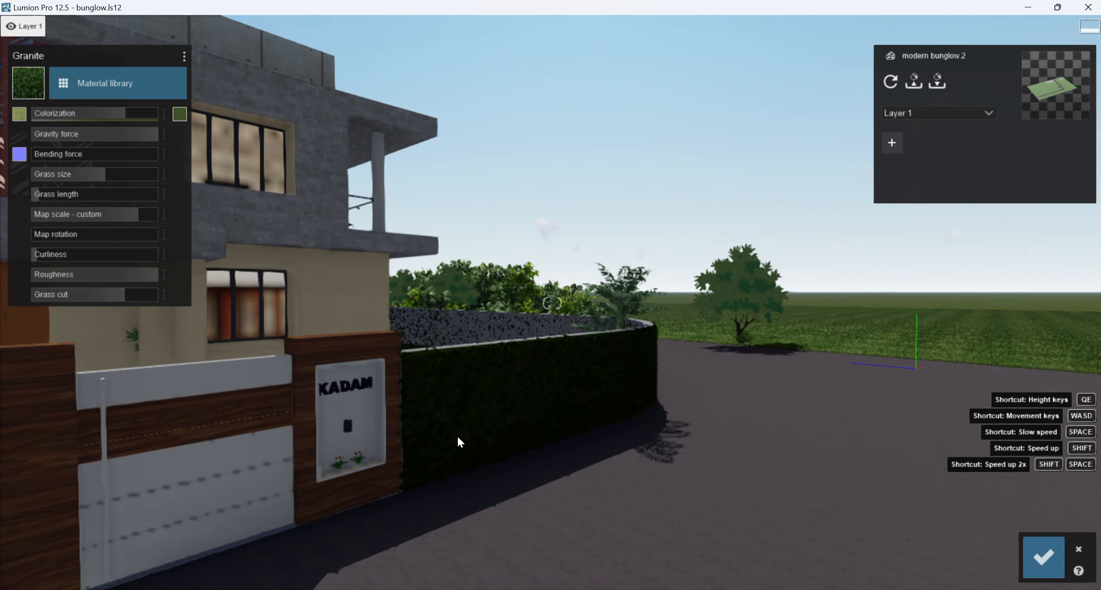
- Inspect the enlarged hedge grass along the gate, around the curved wall corner and from street level
scroll(390, 465, up, 3)
scroll(635, 406, down, 3)
right_drag(646, 405, 605, 393)
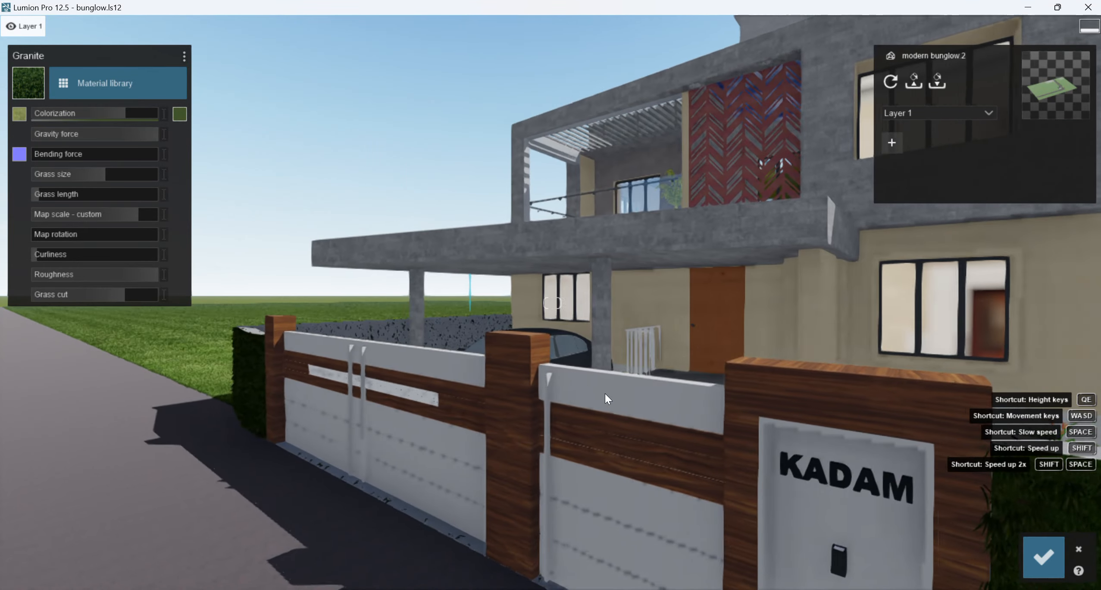
scroll(561, 367, down, 5)
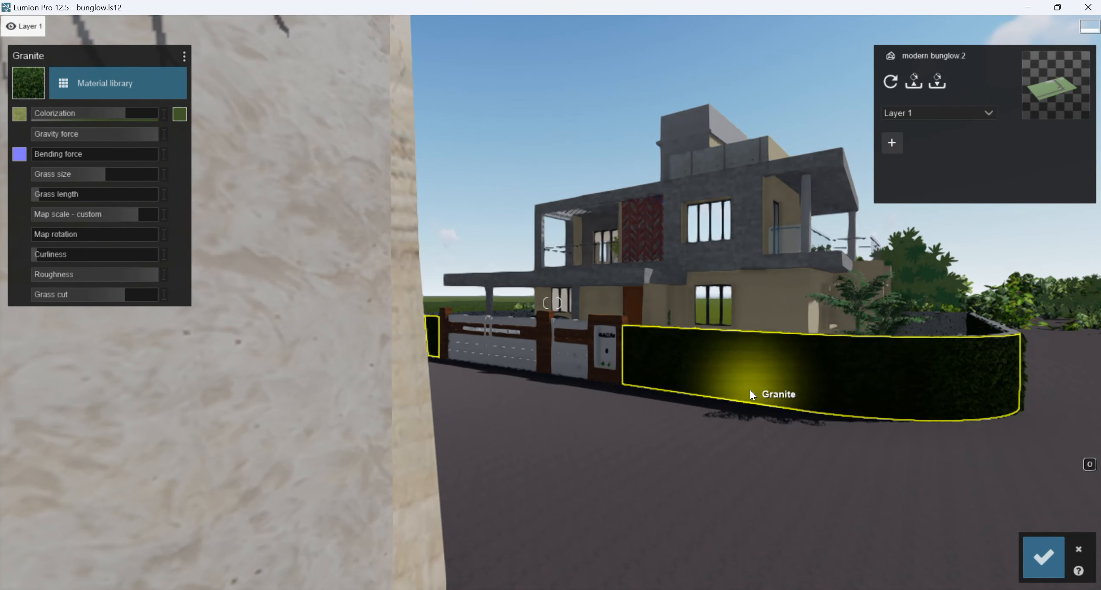
middle_drag(750, 390, 585, 425)
scroll(583, 391, up, 3)
scroll(585, 425, up, 3)
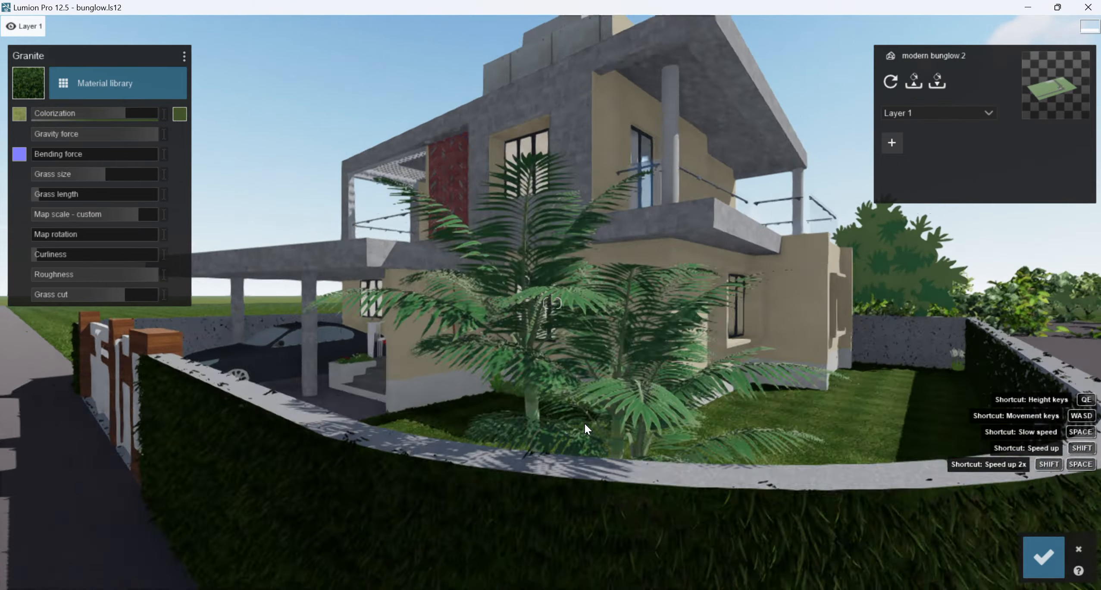
scroll(584, 425, down, 3)
key(e)
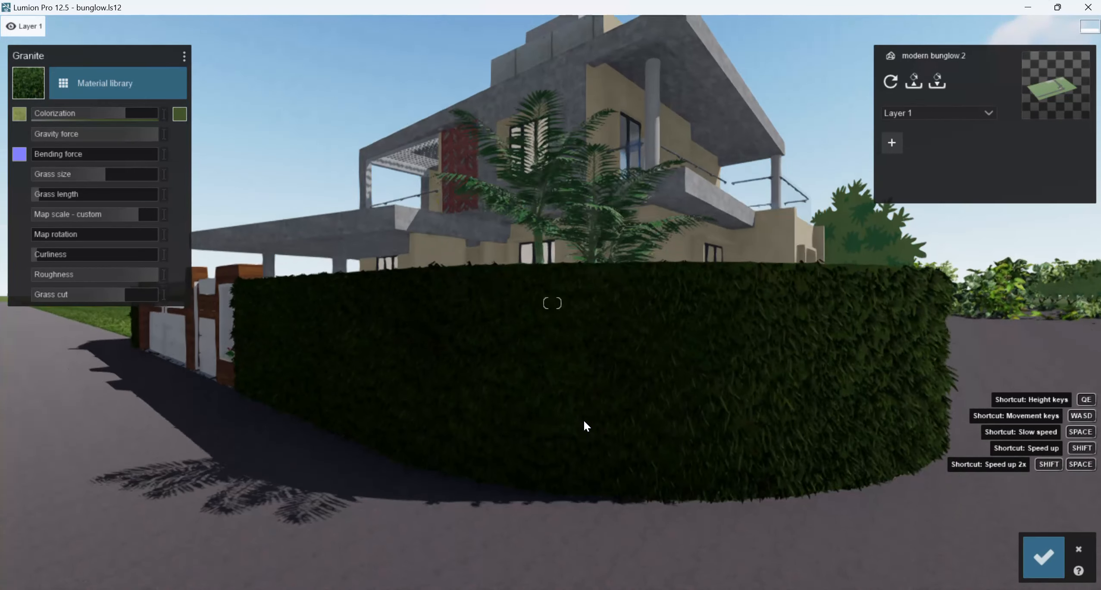
key(e)
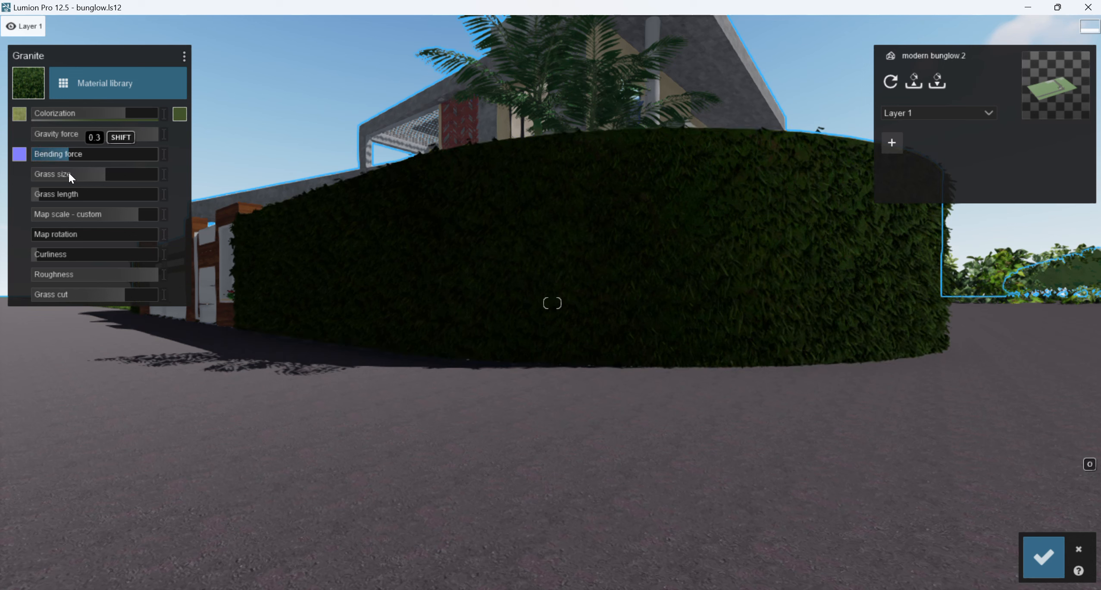
- Adjust the hedge material with Bending force 0.3, longer grass, a slight map rotation, strong curliness and roughness 1.0
drag(62, 198, 120, 228)
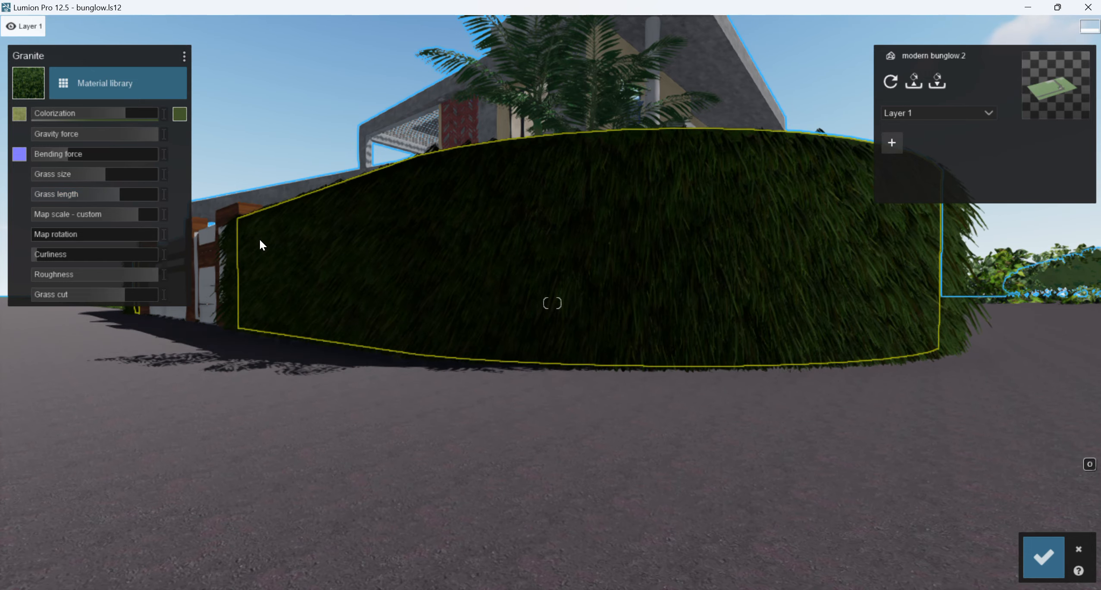
right_drag(297, 235, 362, 203)
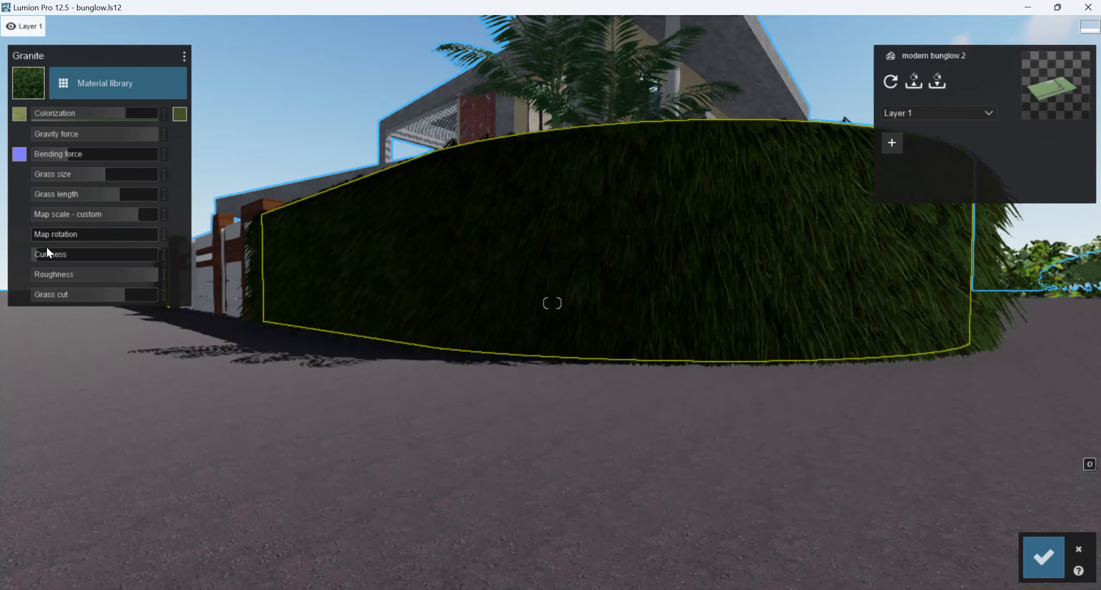
drag(45, 232, 160, 275)
click(108, 280)
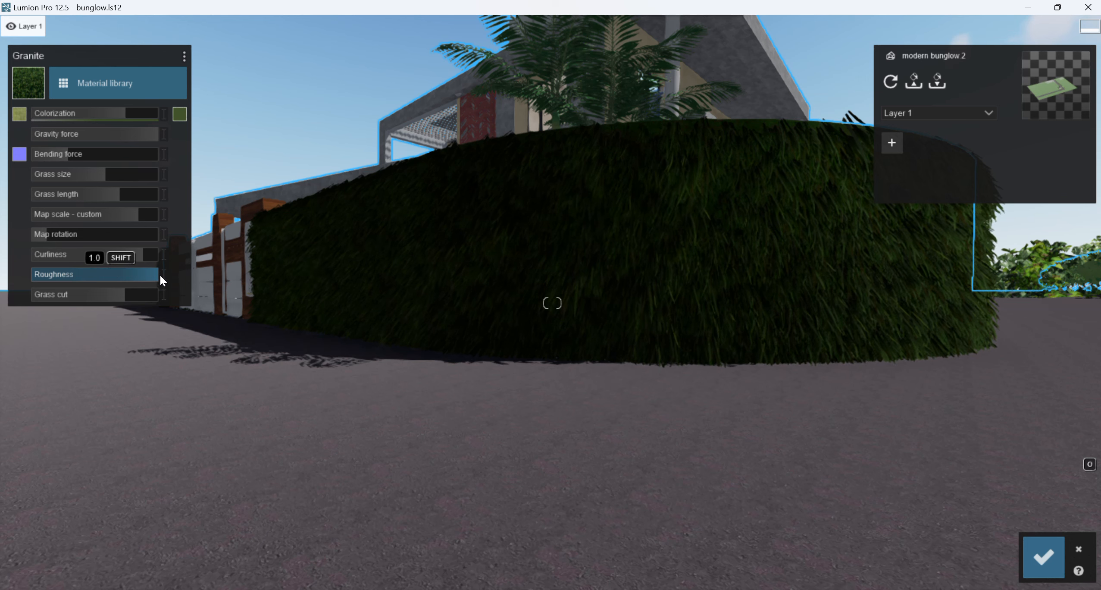
- Raise the hedge's Grass cut to maximum, lower its Colorization to roughly a quarter, and save the material changes
drag(90, 293, 167, 274)
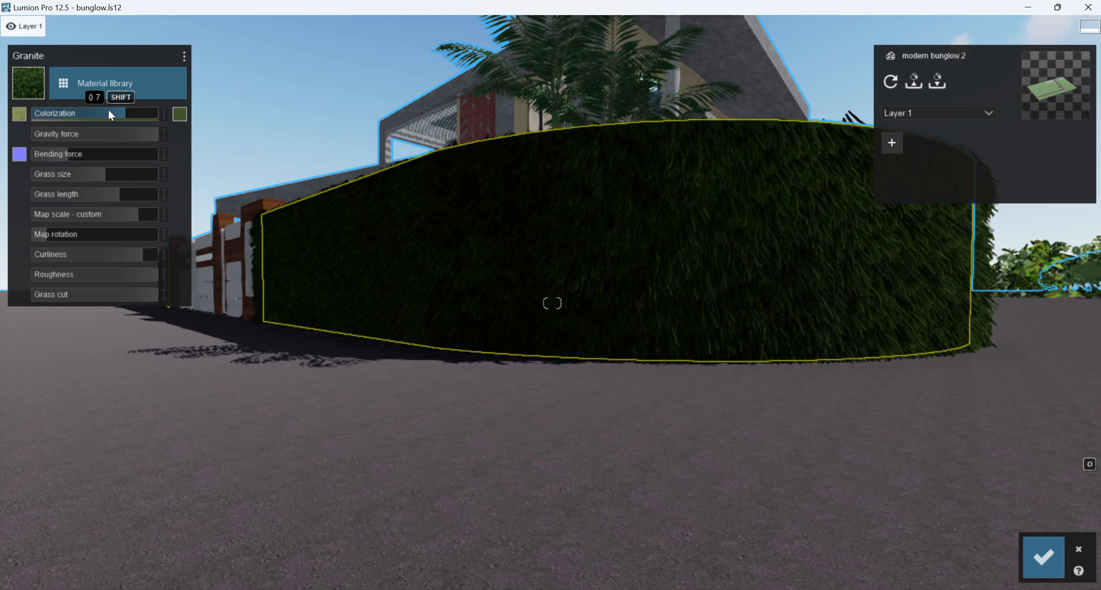
drag(108, 109, 67, 115)
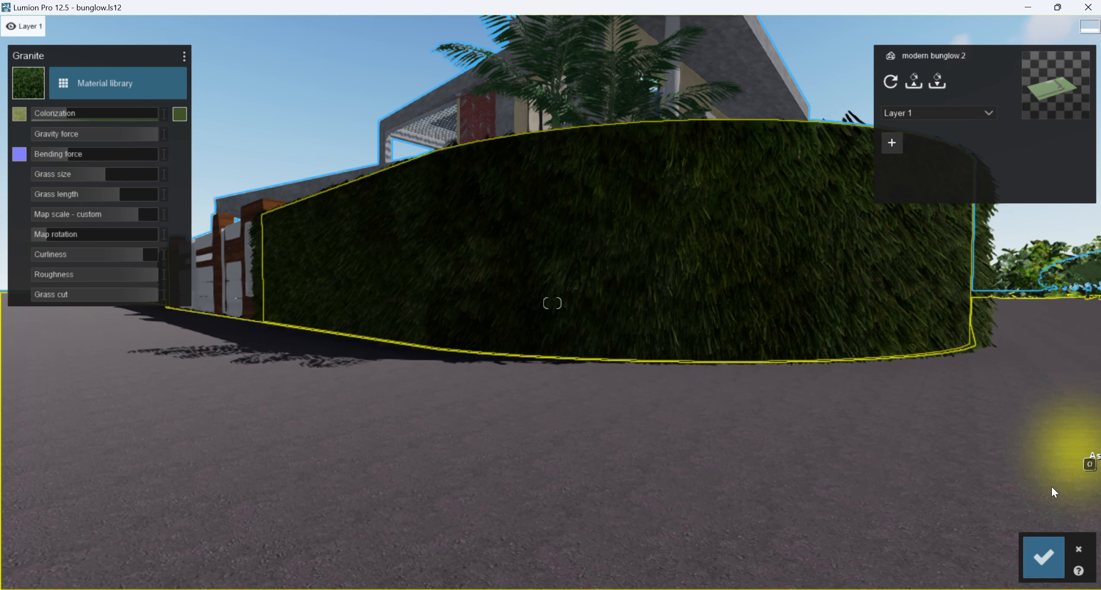
click(1035, 553)
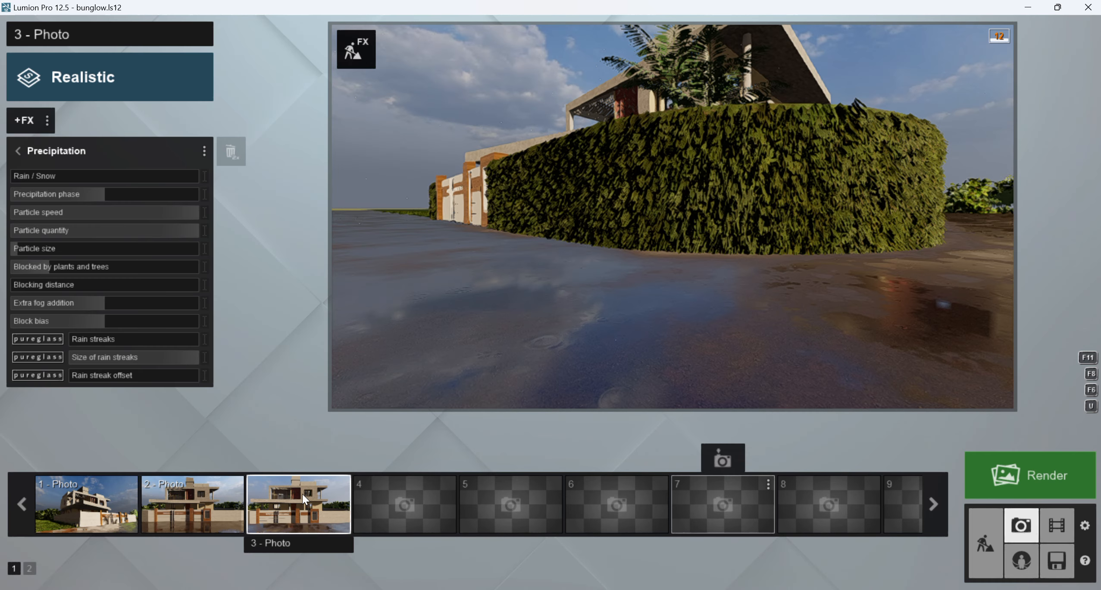
- Preview the hedged front elevation in Photo 3 with a longer focal length and return to build mode
click(283, 460)
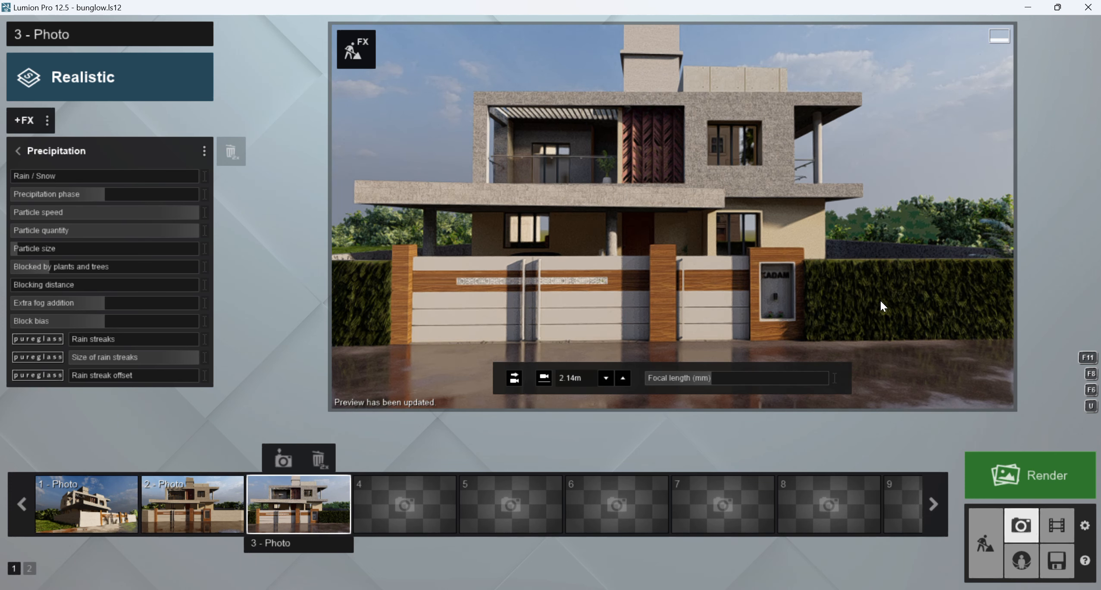
drag(676, 379, 725, 380)
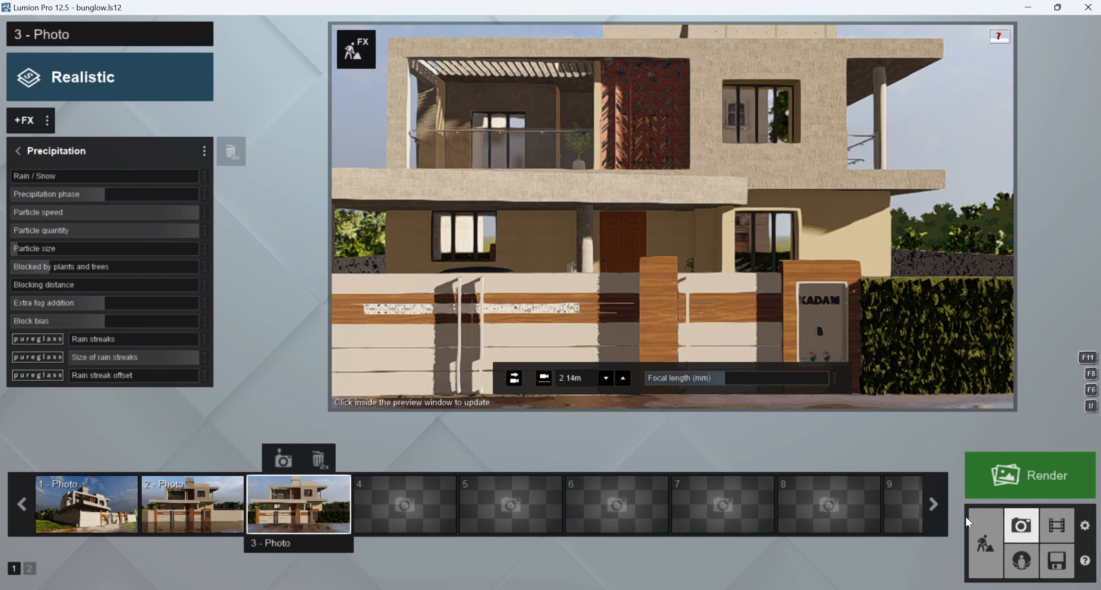
click(987, 544)
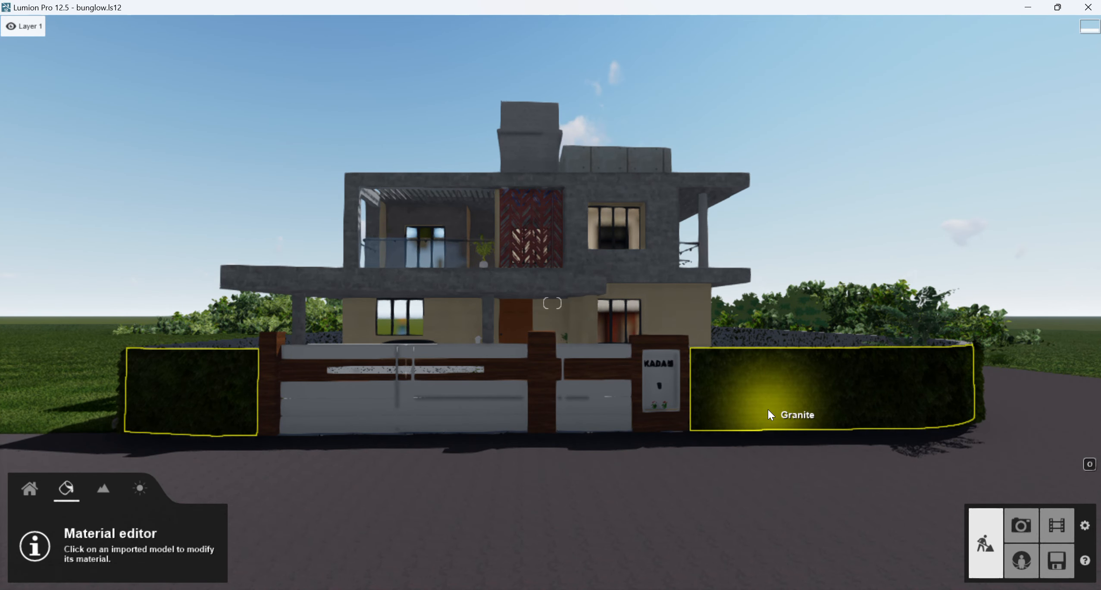
- Replace the boundary wall's hedge material with outdoor concrete, trying Concrete 003 512x1024 and settling on Concrete 004 1024
click(774, 420)
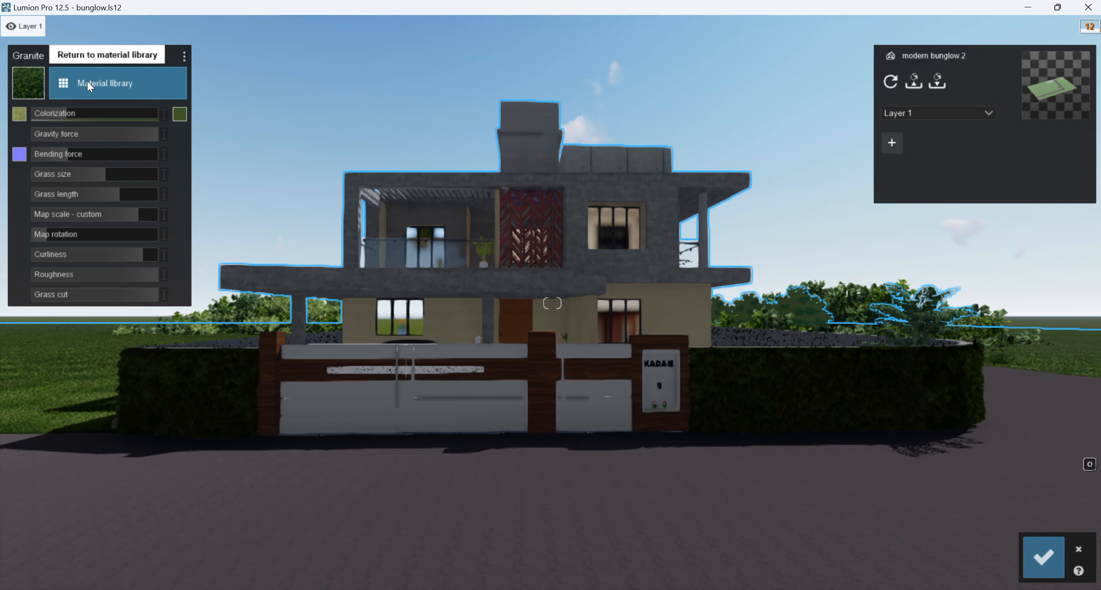
click(87, 81)
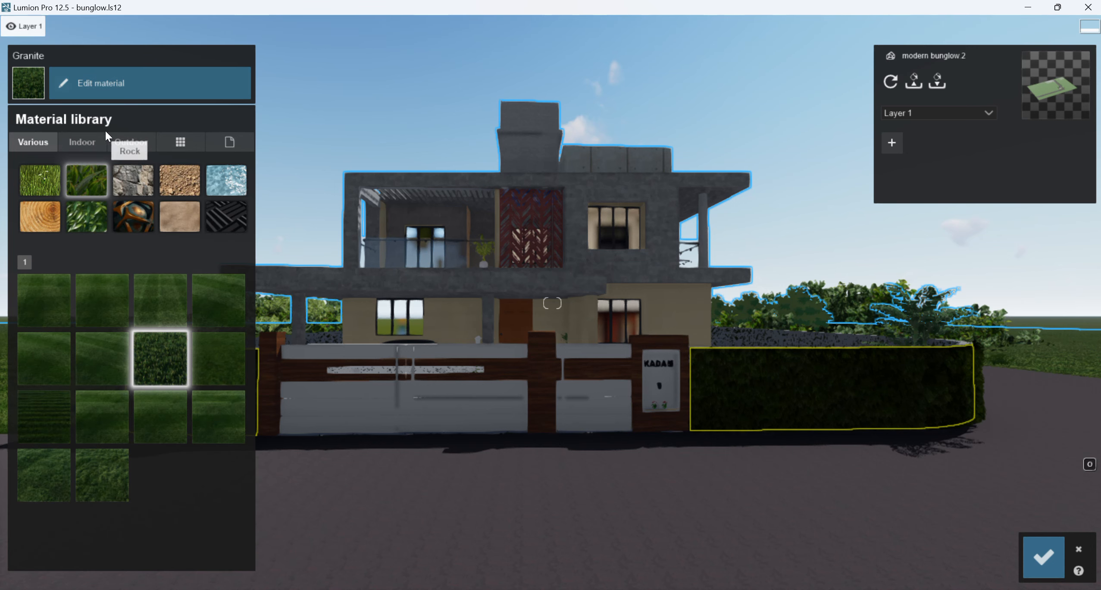
click(118, 142)
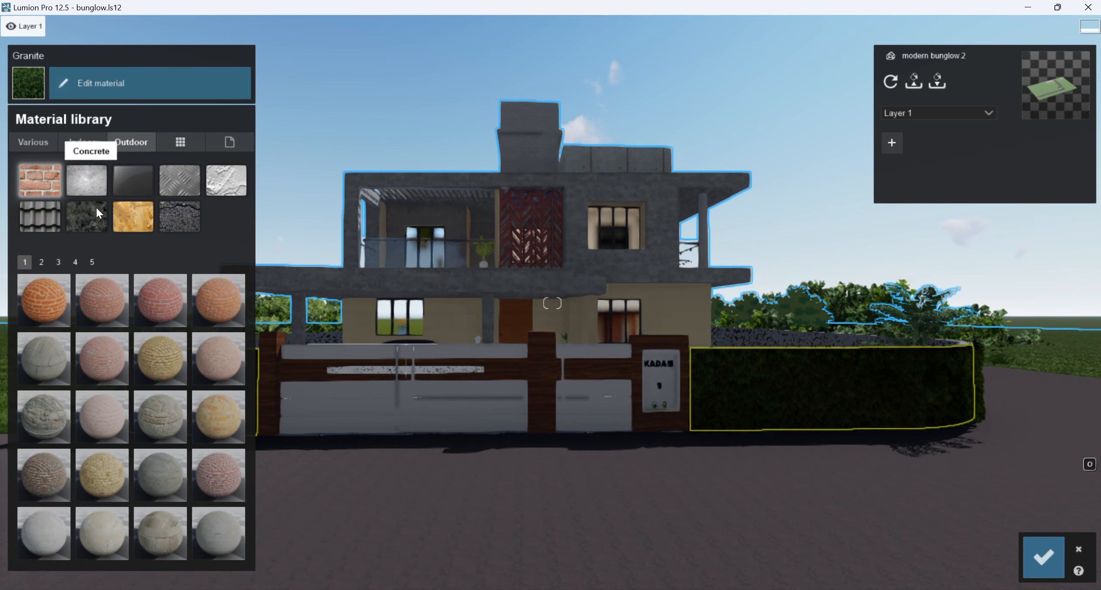
click(82, 173)
click(162, 300)
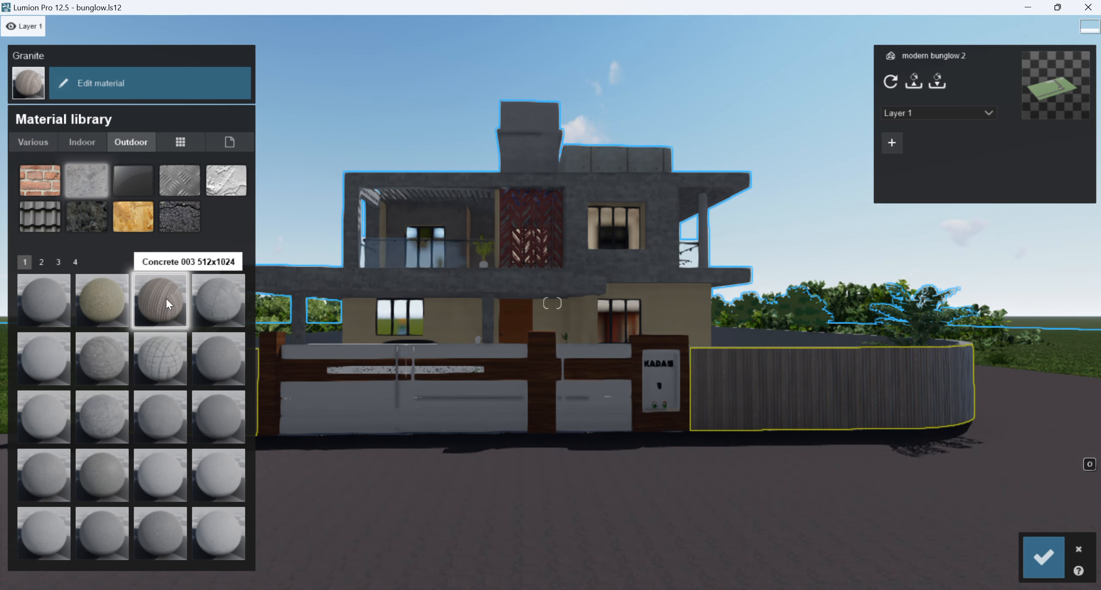
click(197, 296)
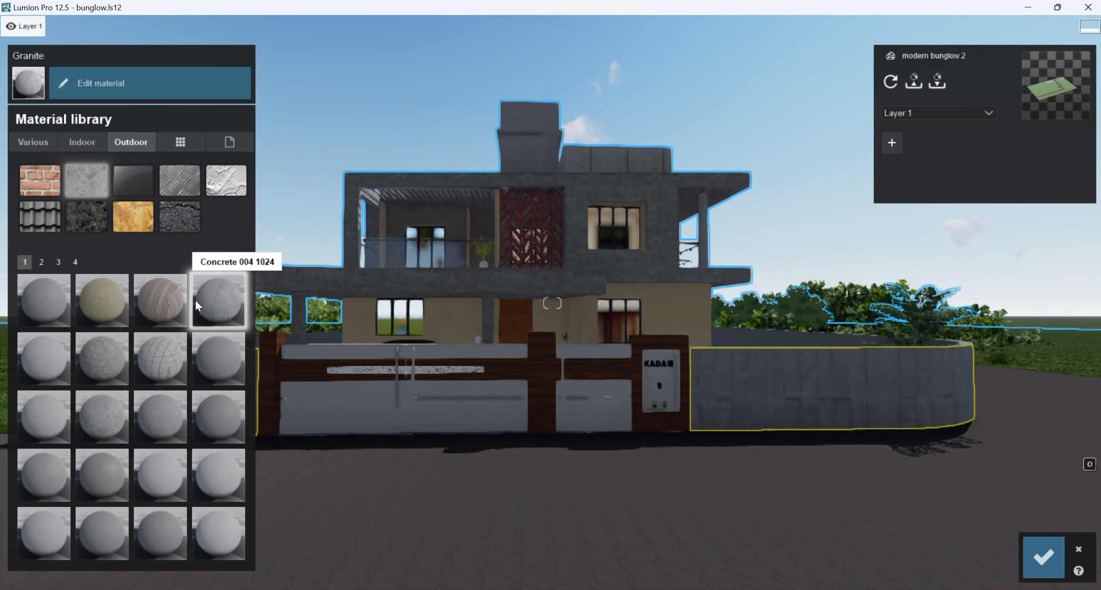
- Try Concrete Almm 008 1024 and other outdoor concretes on the boundary wall, settle on a dark Poliigon concrete and save the changes
scroll(108, 360, down, 5)
scroll(109, 361, down, 5)
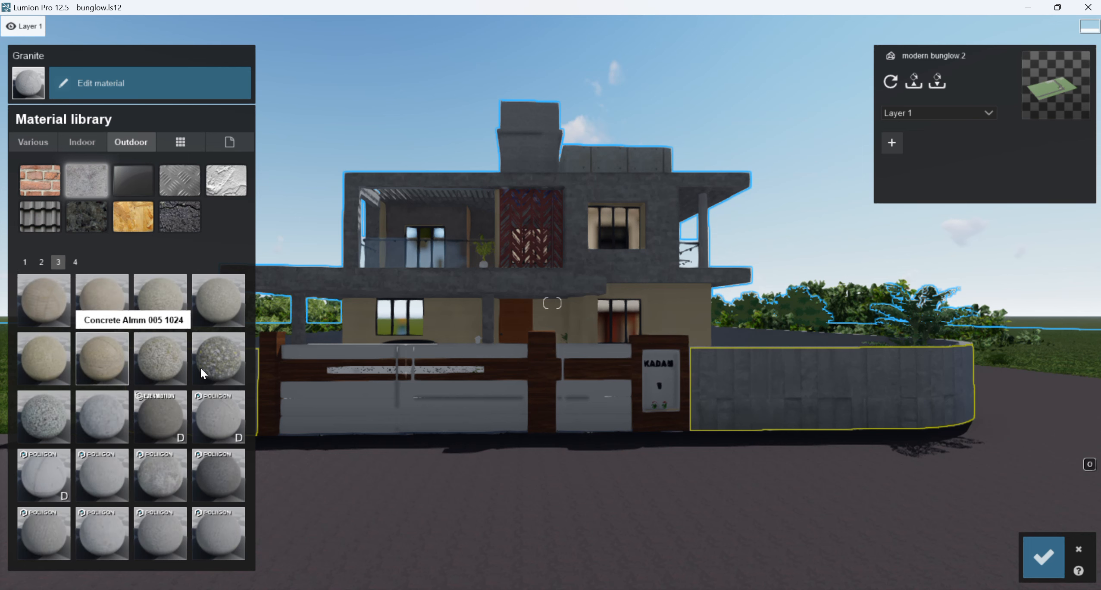
click(211, 364)
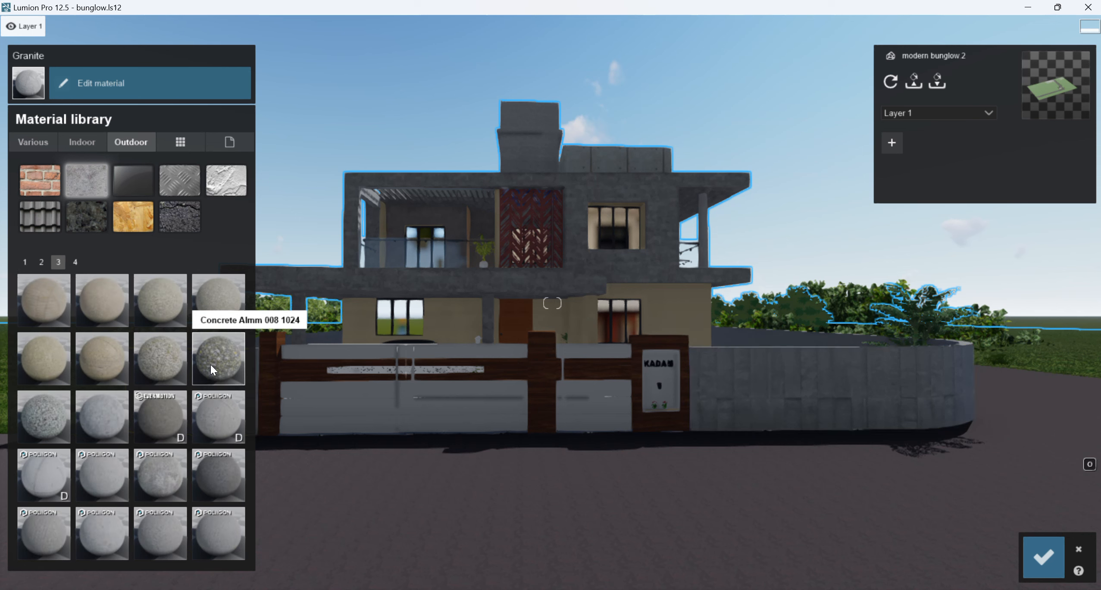
click(40, 416)
scroll(104, 496, down, 3)
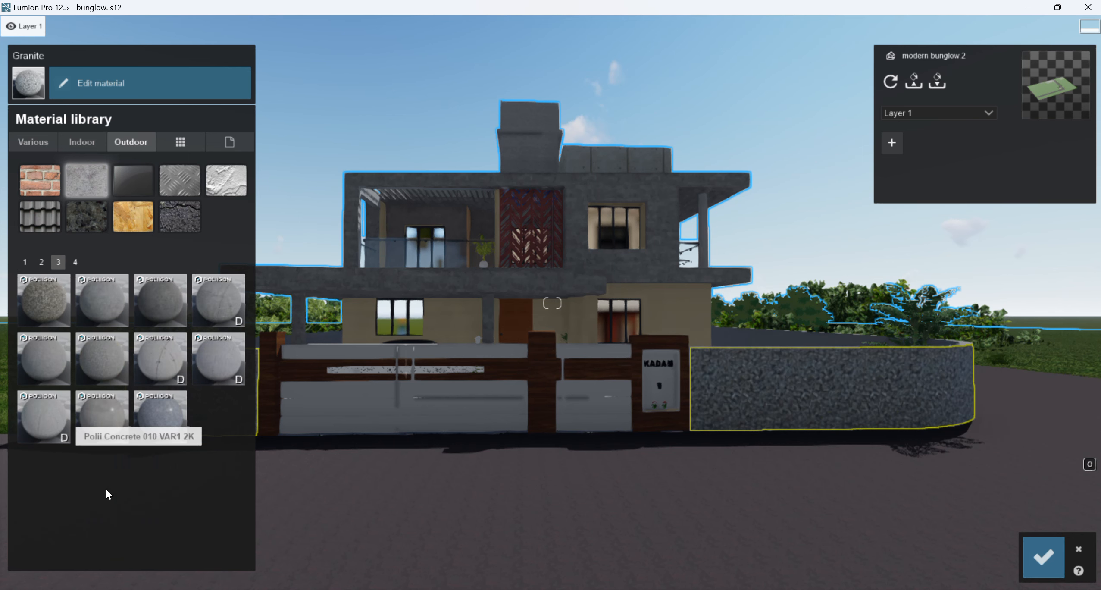
click(154, 311)
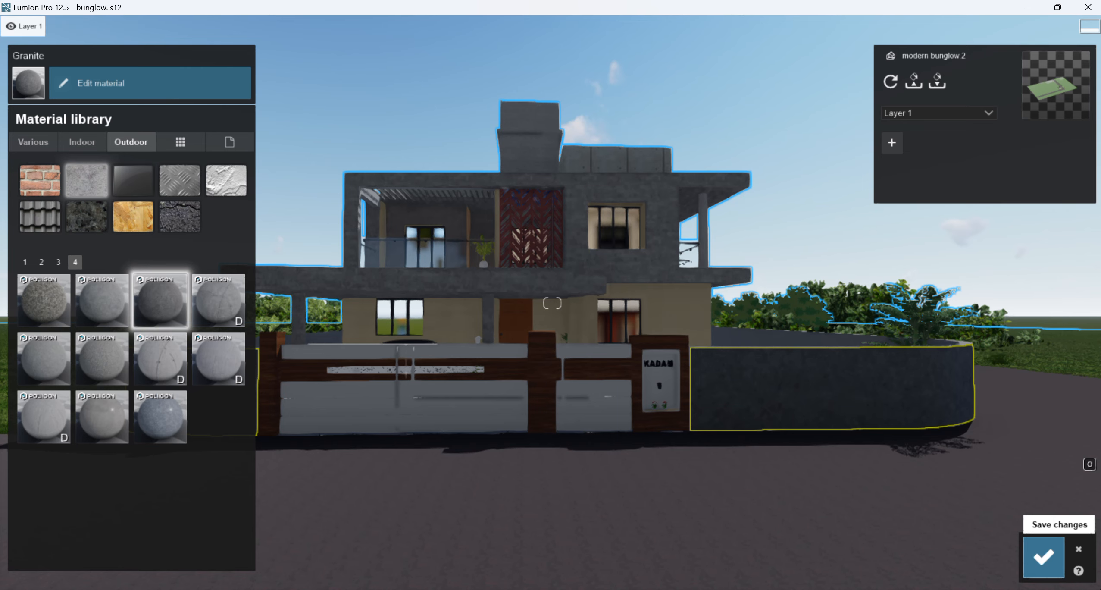
click(1036, 562)
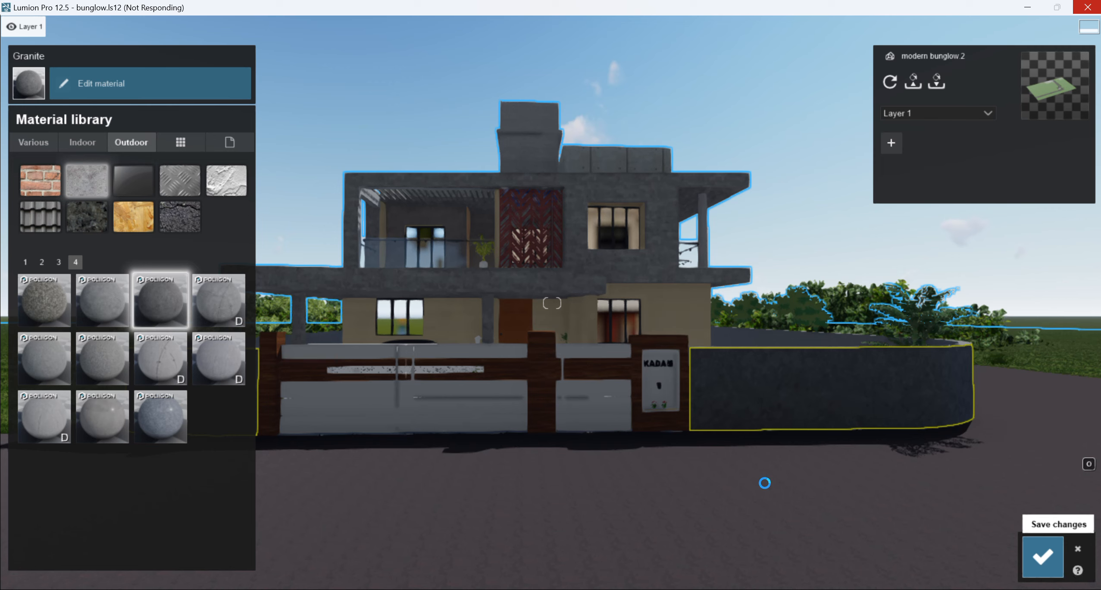
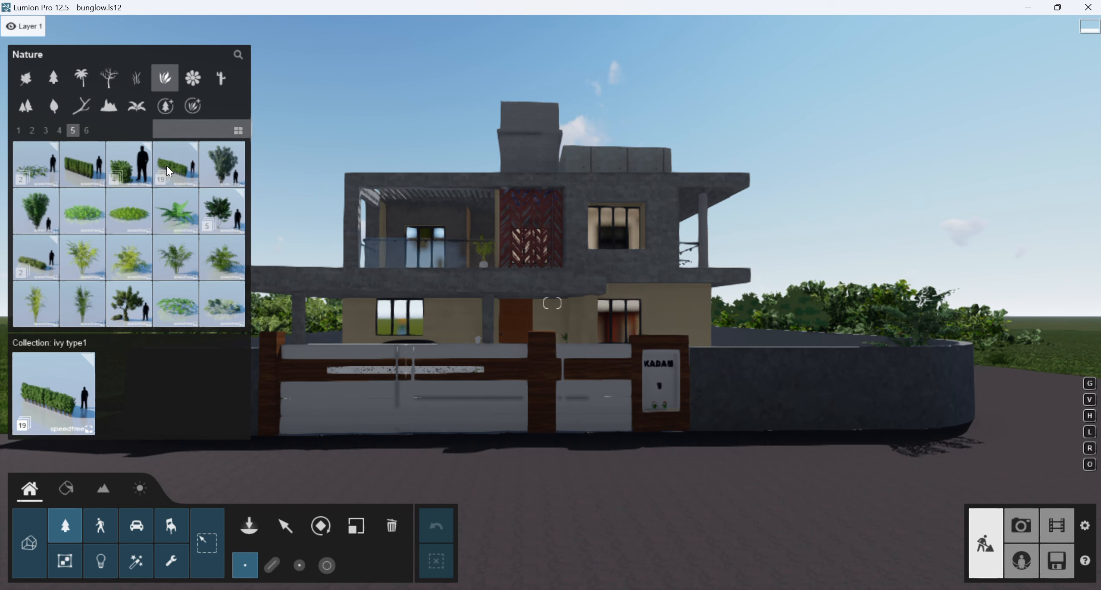
- Preview the short and long hedges of the ivy type1 collection, and place an IvyWall TopDown2 RT at the first-floor balcony
click(166, 165)
click(131, 166)
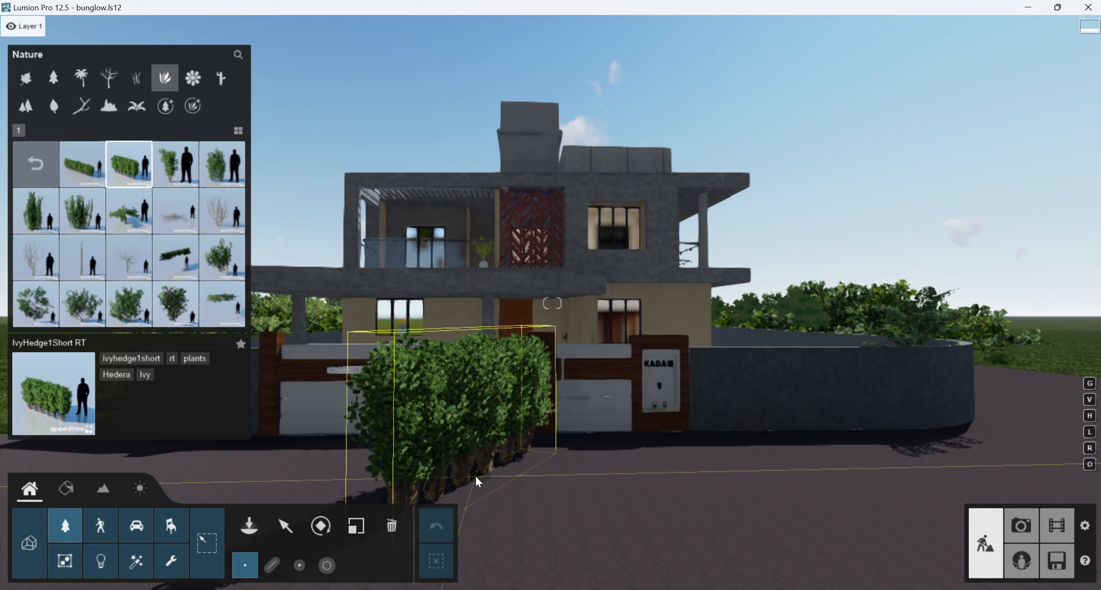
click(93, 169)
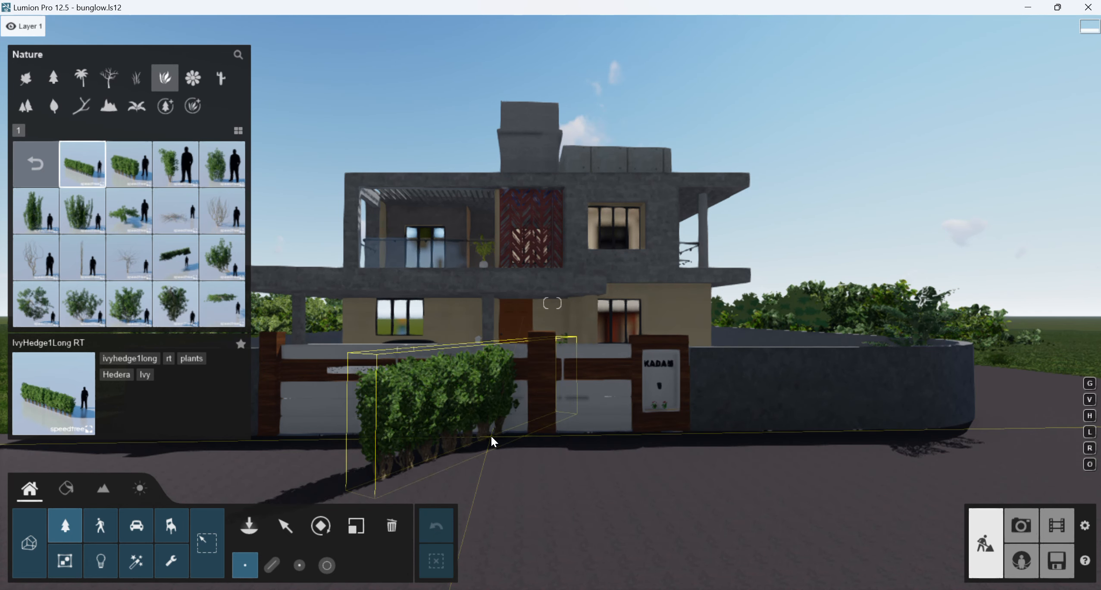
right_click(492, 437)
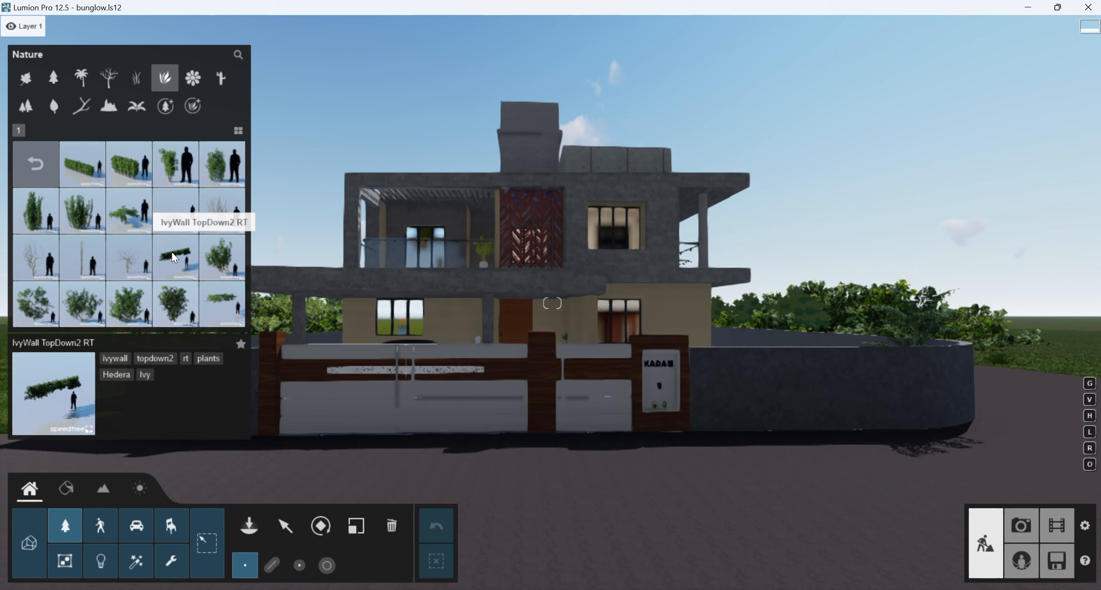
click(177, 270)
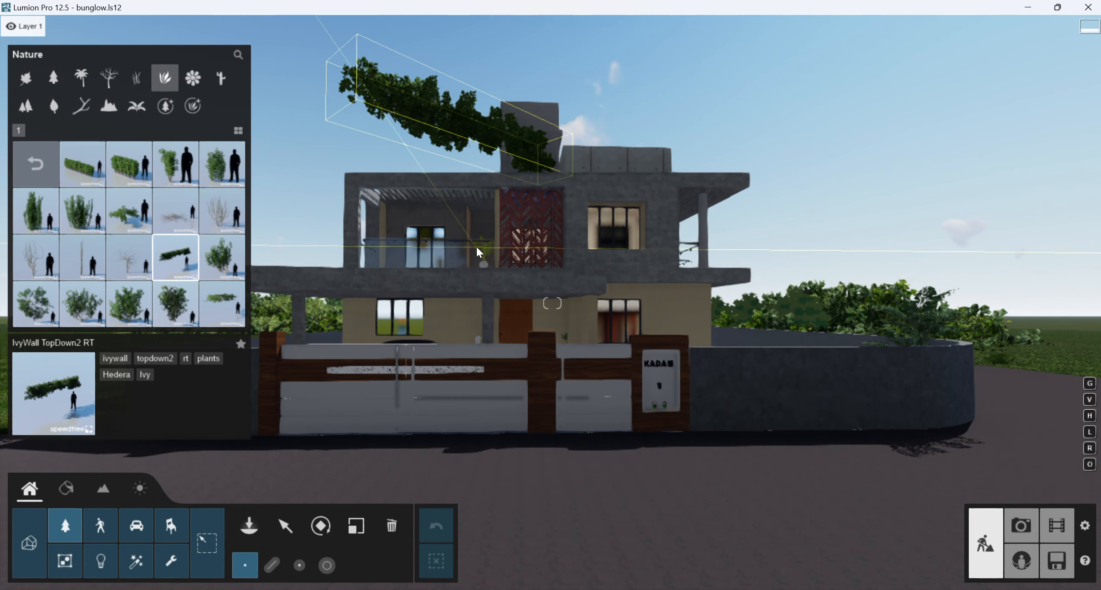
click(476, 247)
key(Escape)
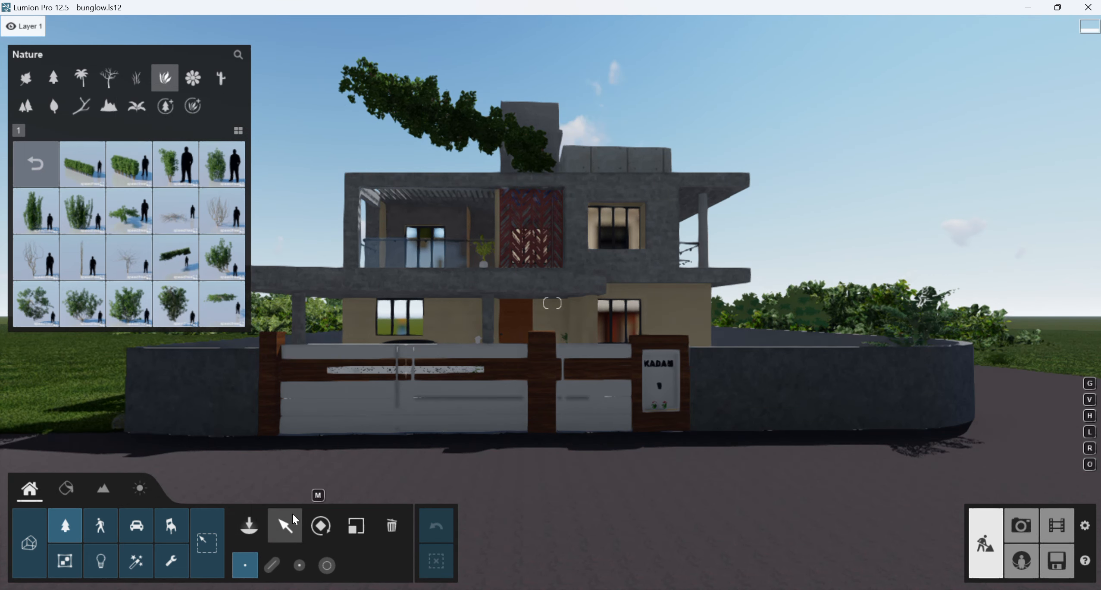
- Select the IvyWall plant and rotate it to run parallel to the front facade
click(293, 516)
click(482, 147)
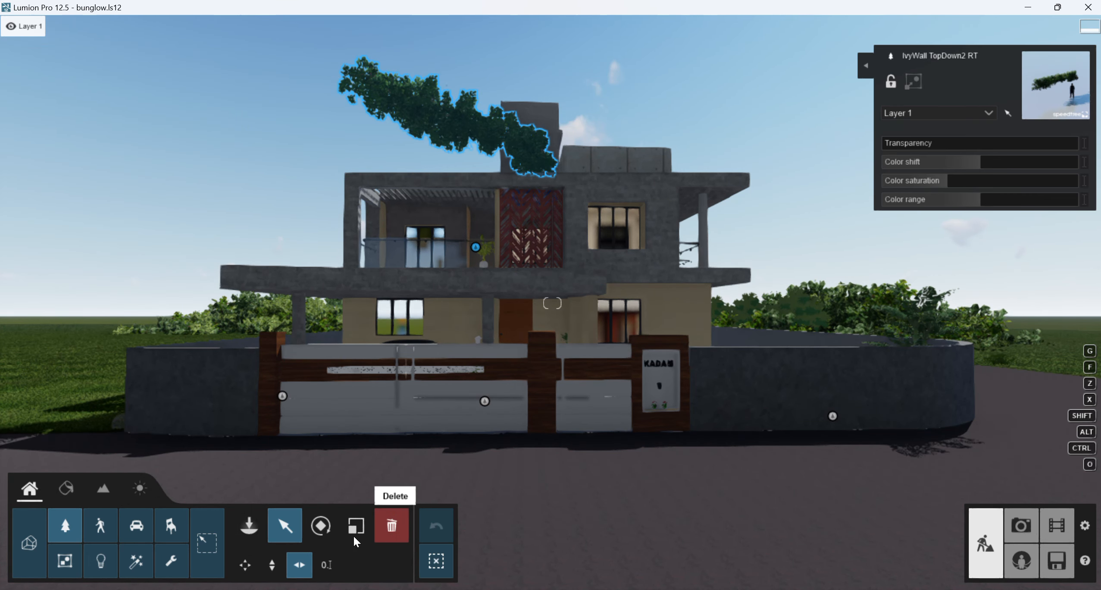
click(321, 525)
drag(521, 533, 506, 533)
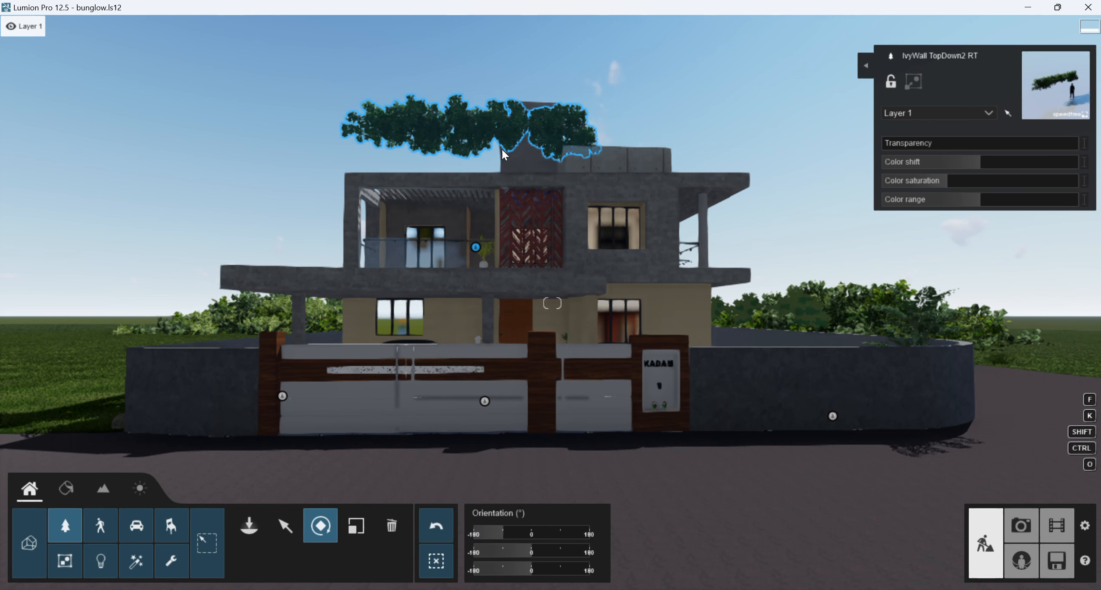
- Lower the ivy onto the roof slab edge above the balcony and shift it horizontally in front of the facade
click(285, 526)
click(271, 564)
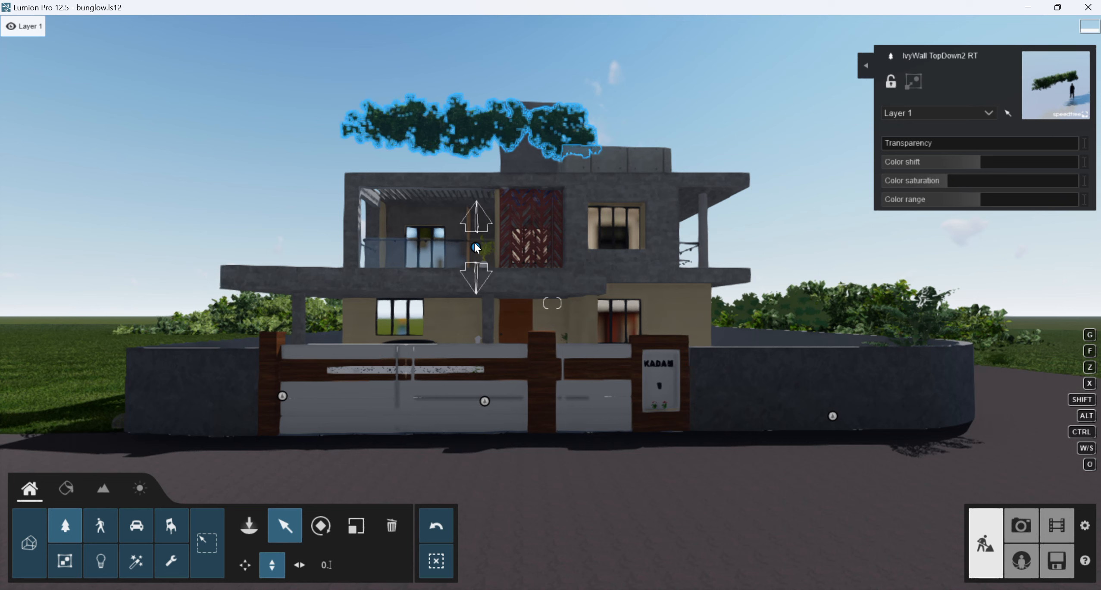
drag(474, 244, 447, 318)
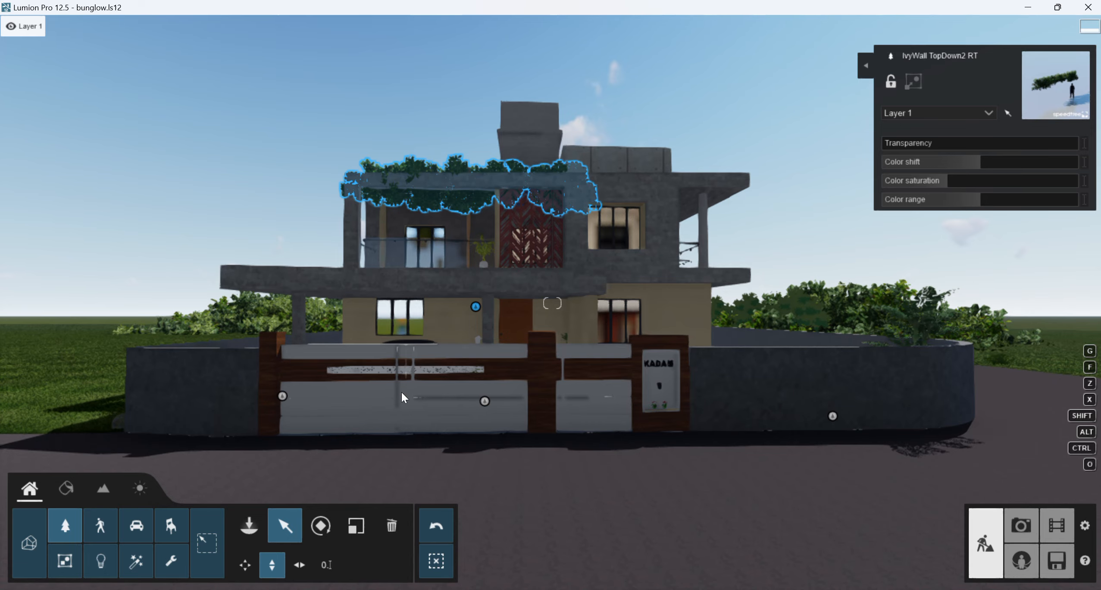
click(300, 564)
right_drag(234, 200, 508, 342)
key(s)
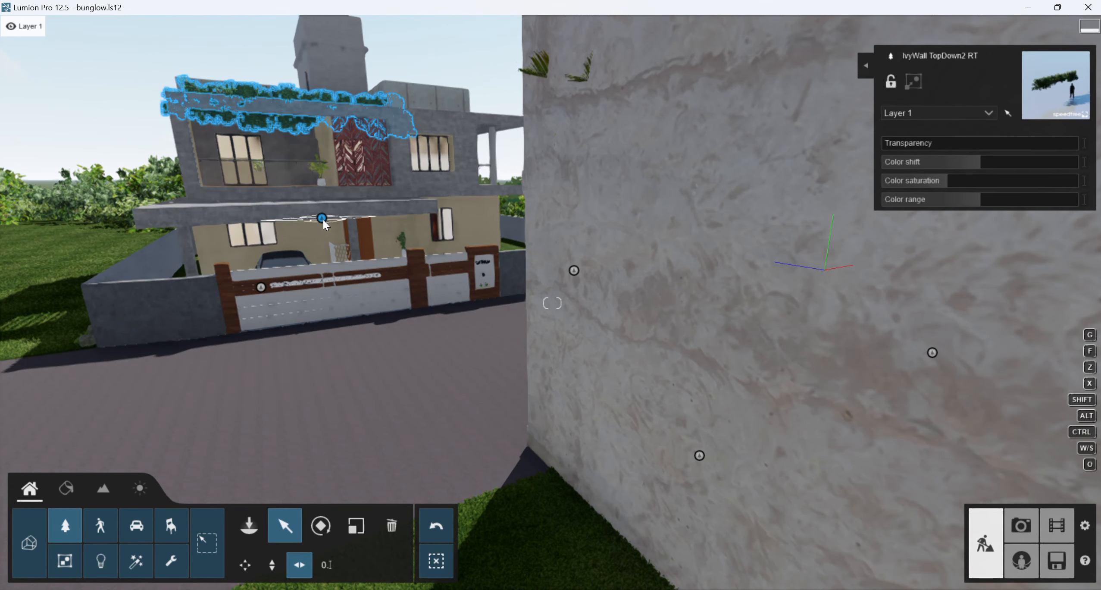
drag(324, 221, 323, 221)
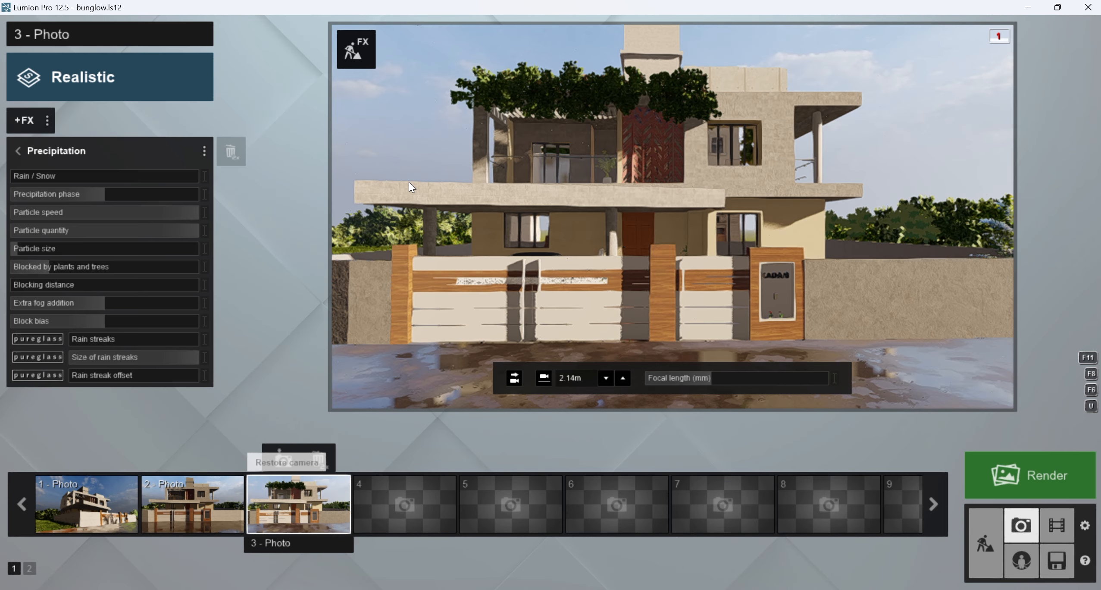
- Check the ivy in the Photo 3 preview, return to build mode and shrink the ivy to roughly the balcony's width
click(496, 175)
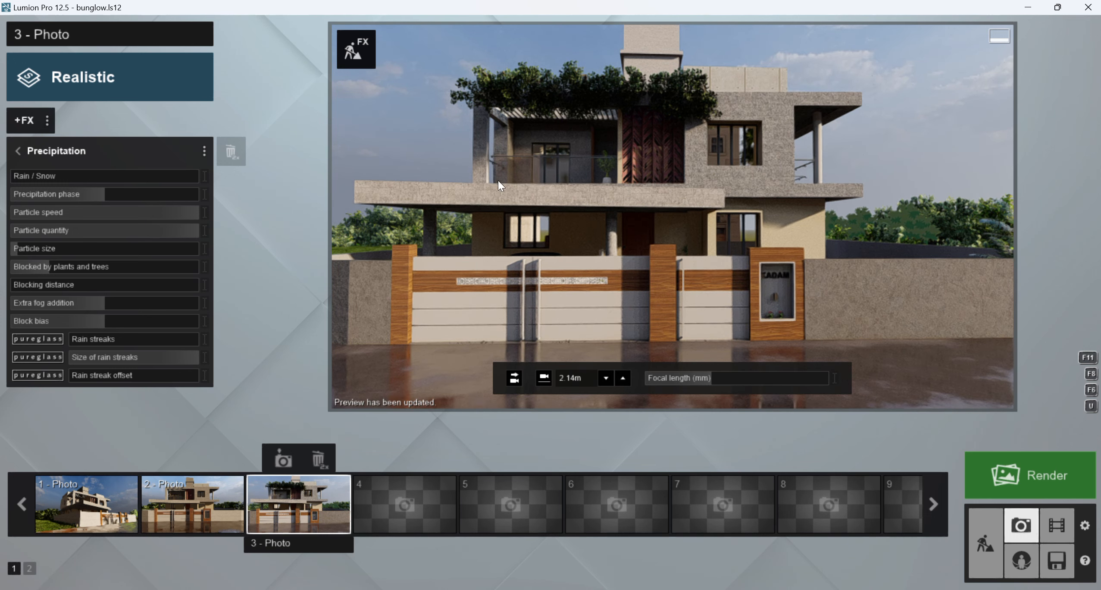
click(985, 541)
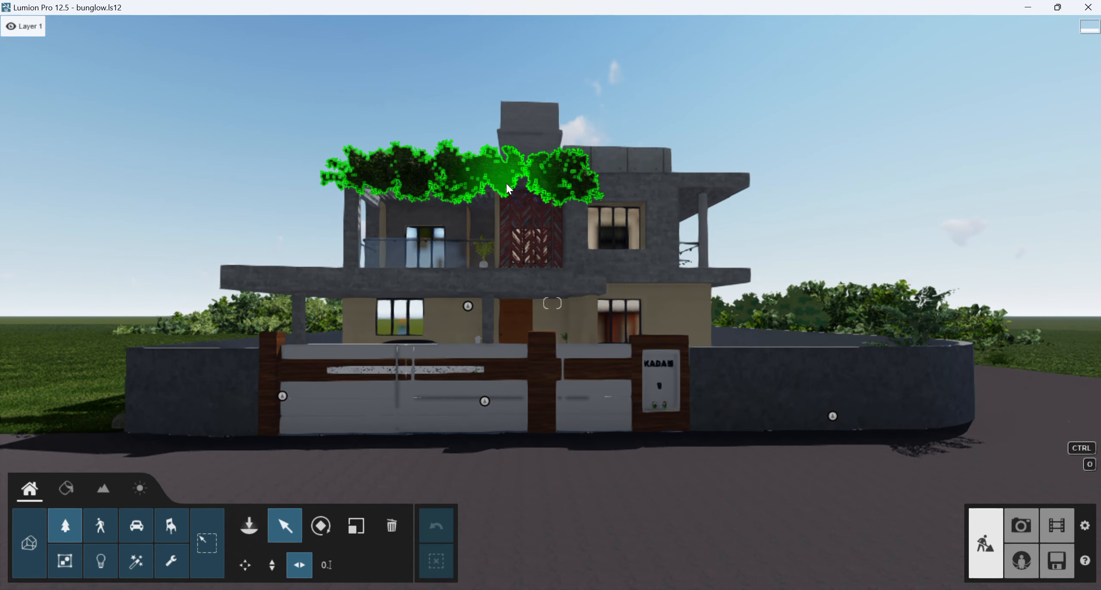
click(506, 183)
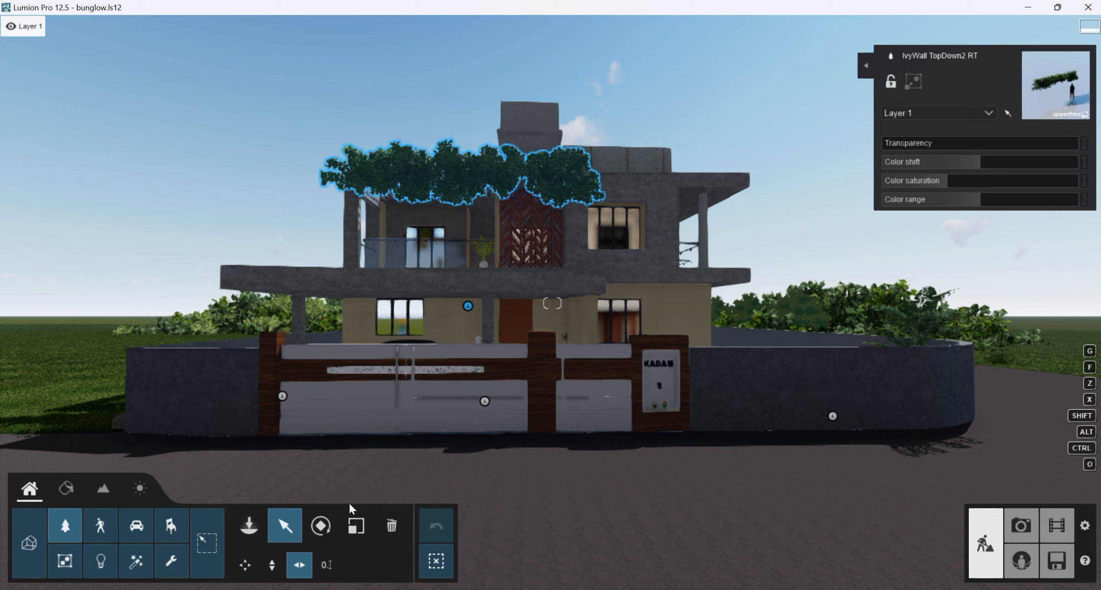
click(356, 526)
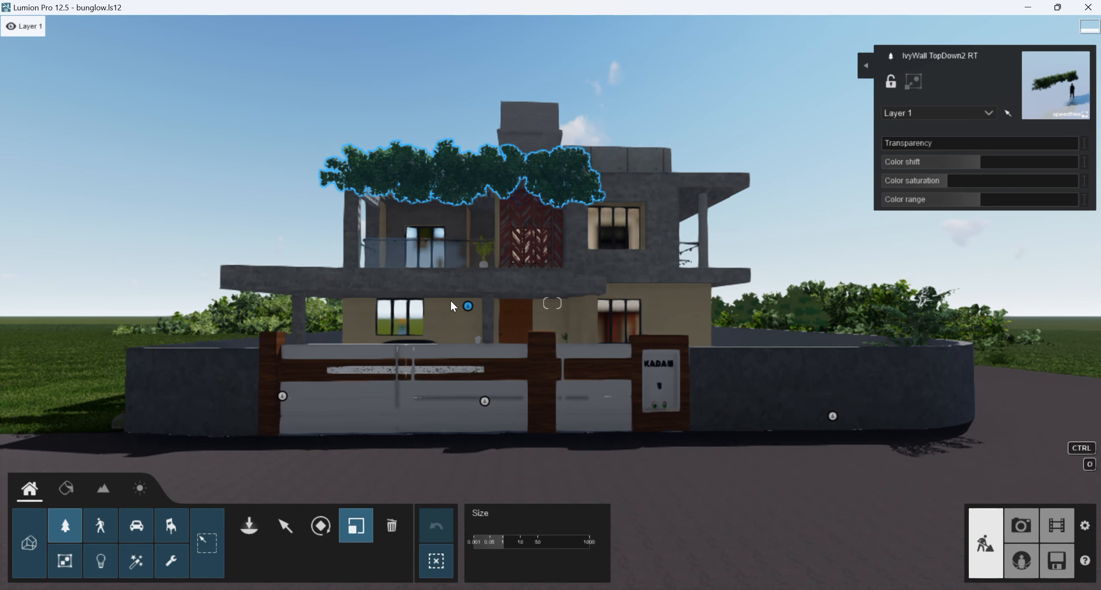
drag(467, 305, 465, 308)
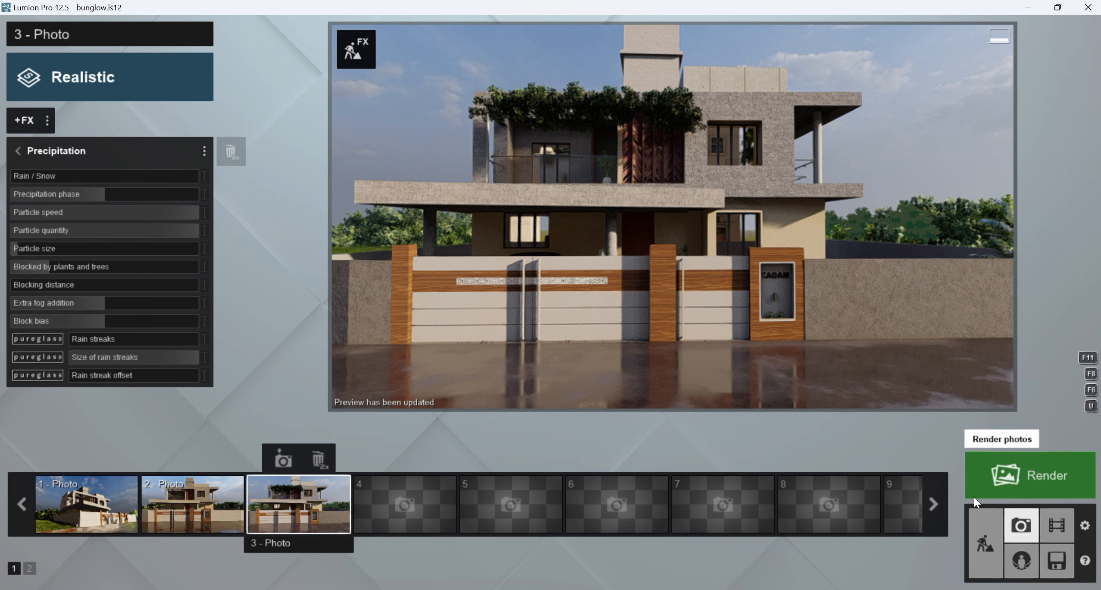
- Lower the ivy from the roof edge to the level of the porch canopy and move it horizontally toward the gate
click(984, 555)
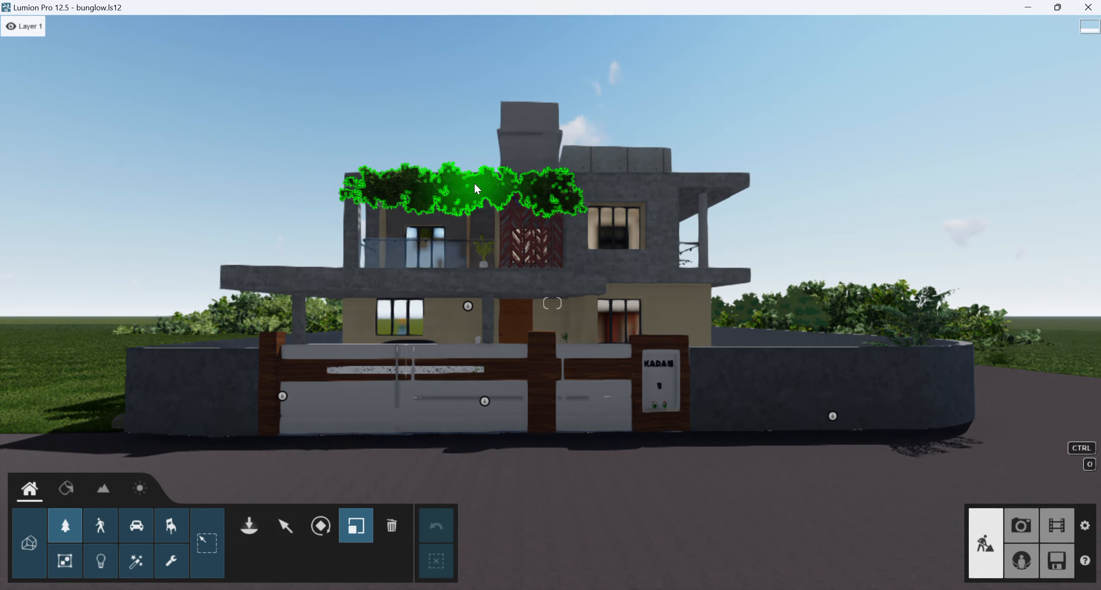
click(474, 183)
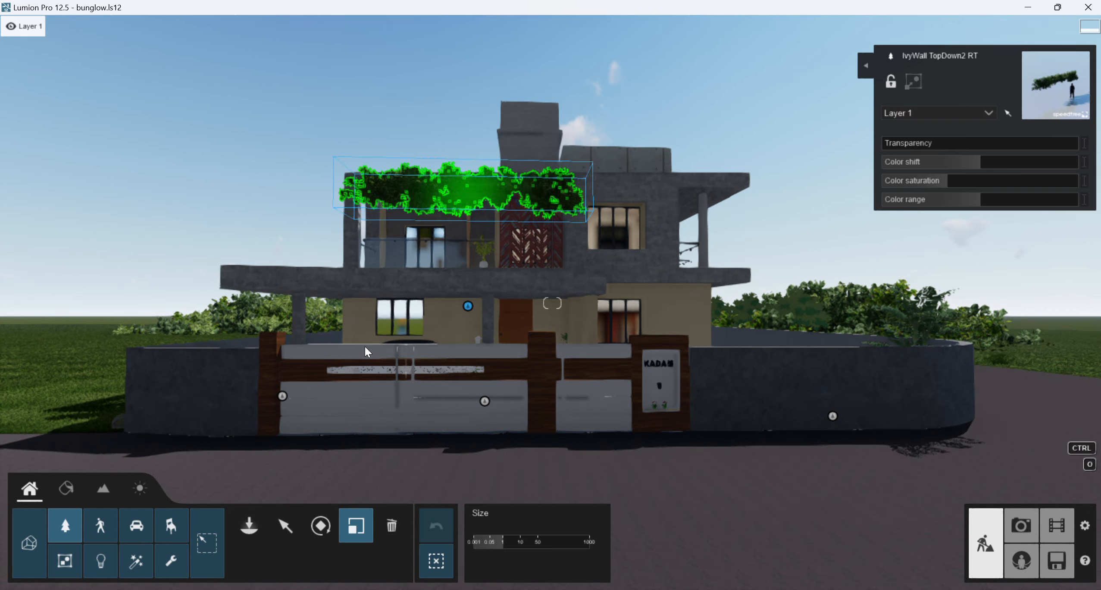
click(285, 525)
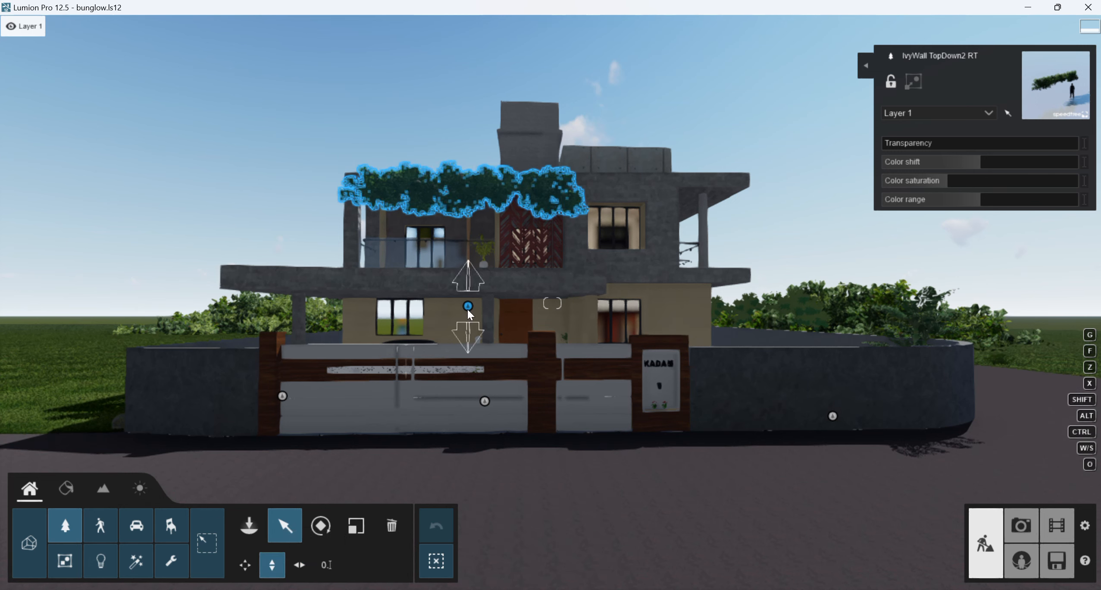
drag(467, 309, 444, 407)
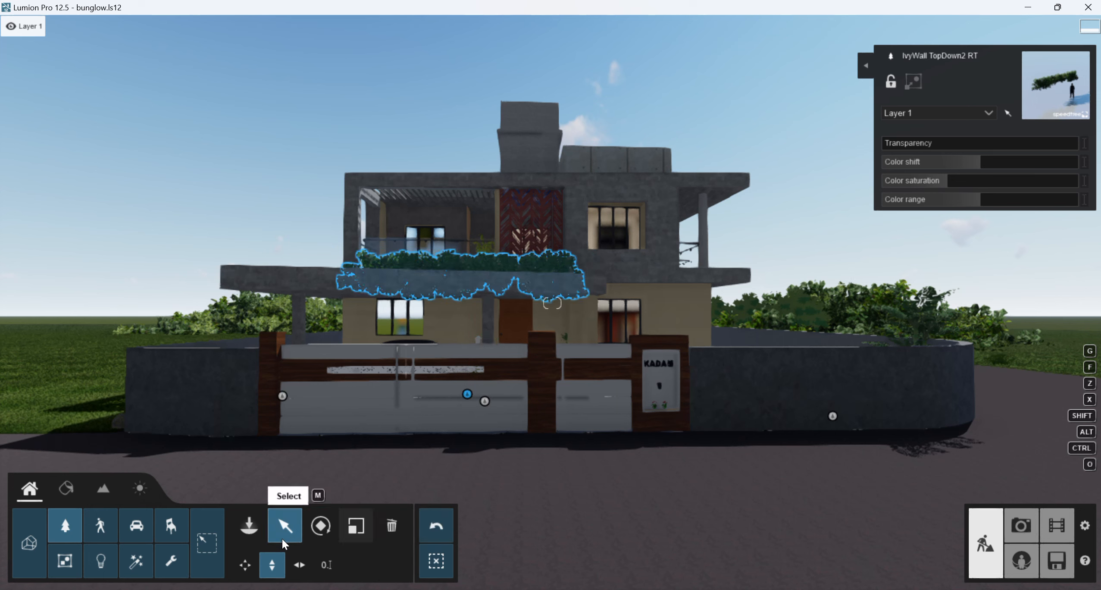
click(299, 564)
drag(465, 396, 477, 446)
- Reselect the ivy from a side view and move it horizontally along the front of the car porch
click(272, 565)
key(w)
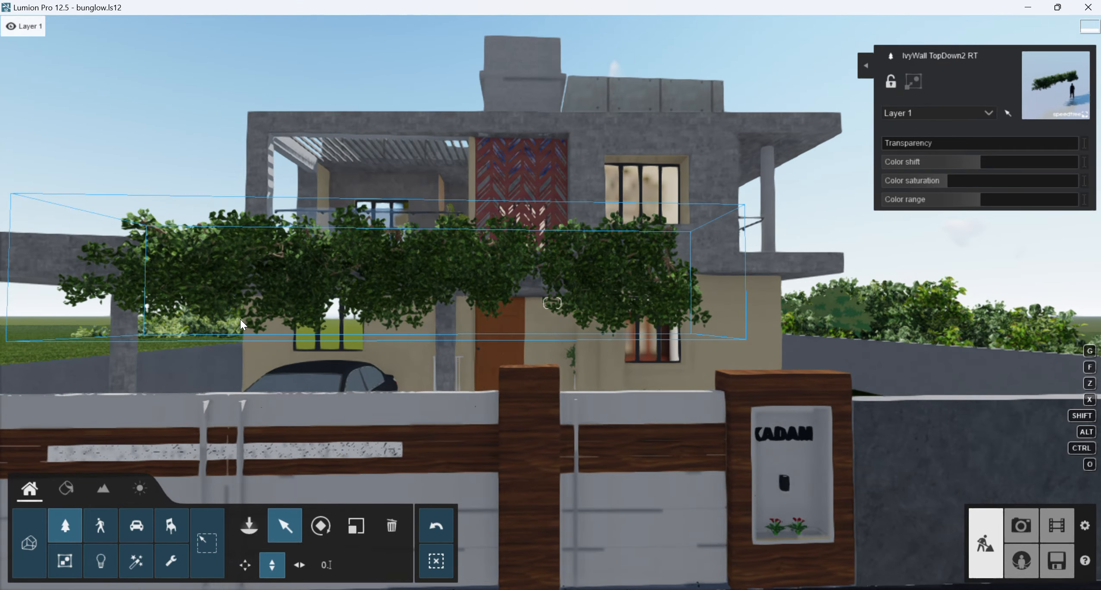
key(a)
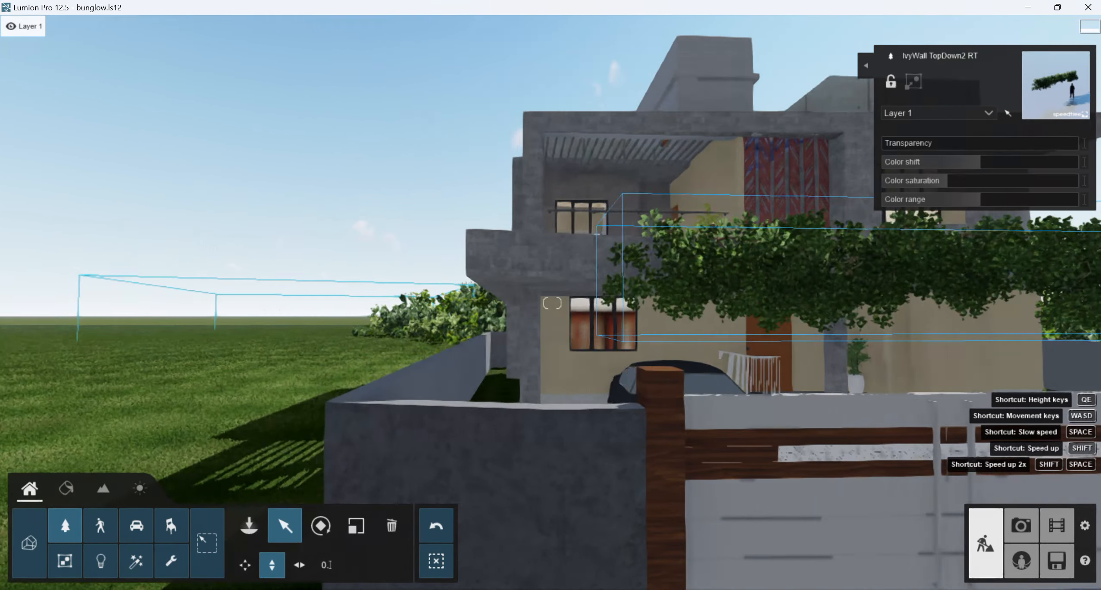
right_drag(262, 309, 443, 327)
key(s)
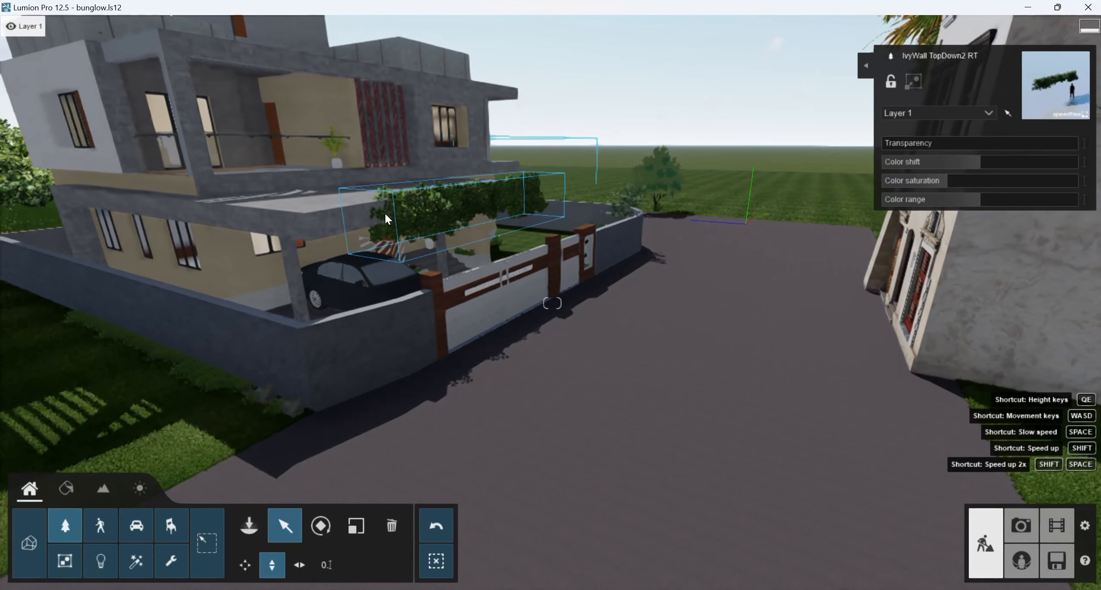
key(w)
click(385, 199)
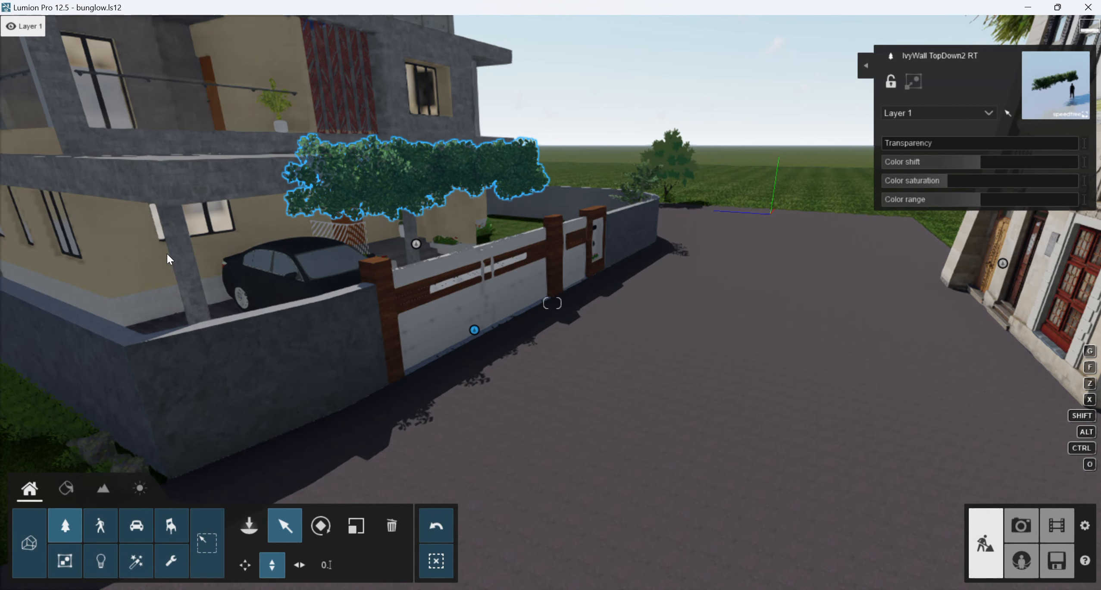
click(298, 562)
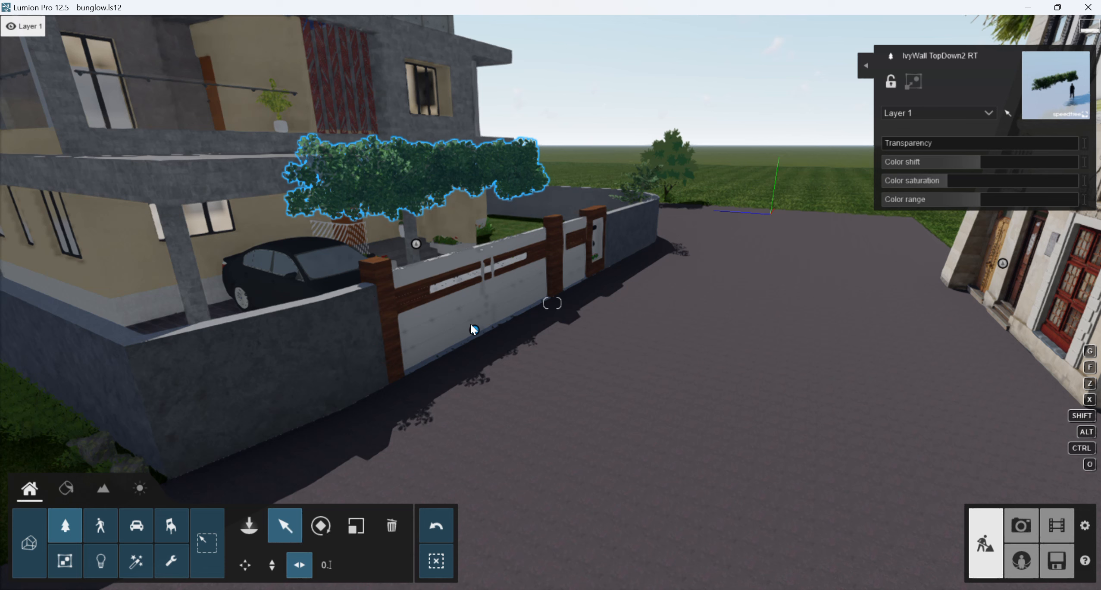
drag(476, 330, 440, 358)
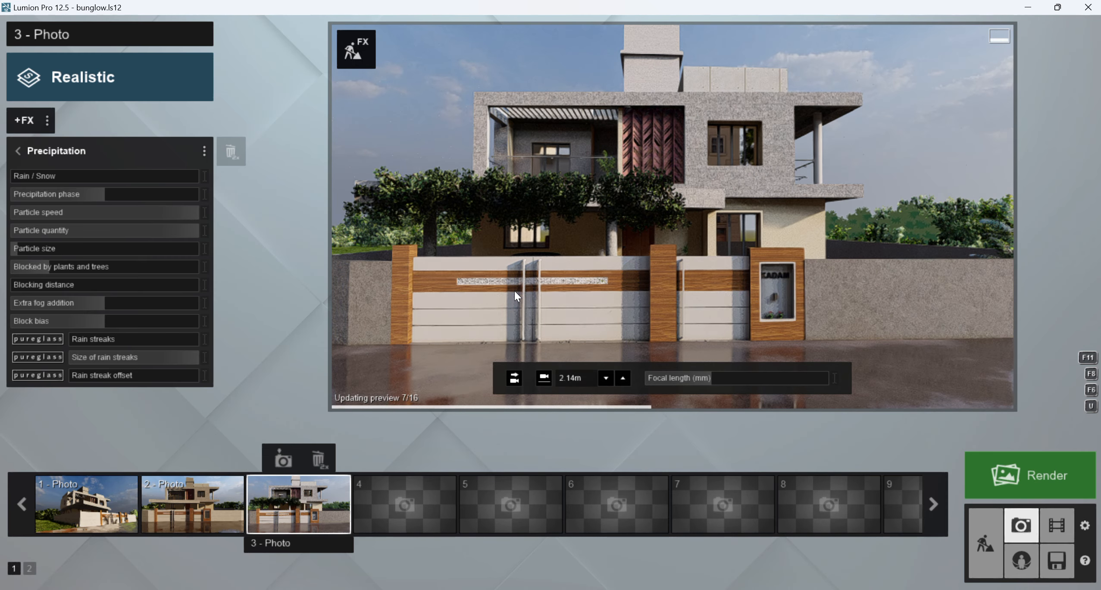
- Return from Photo 3 to build mode and shrink the ivy to roughly the width of the main gate
click(977, 530)
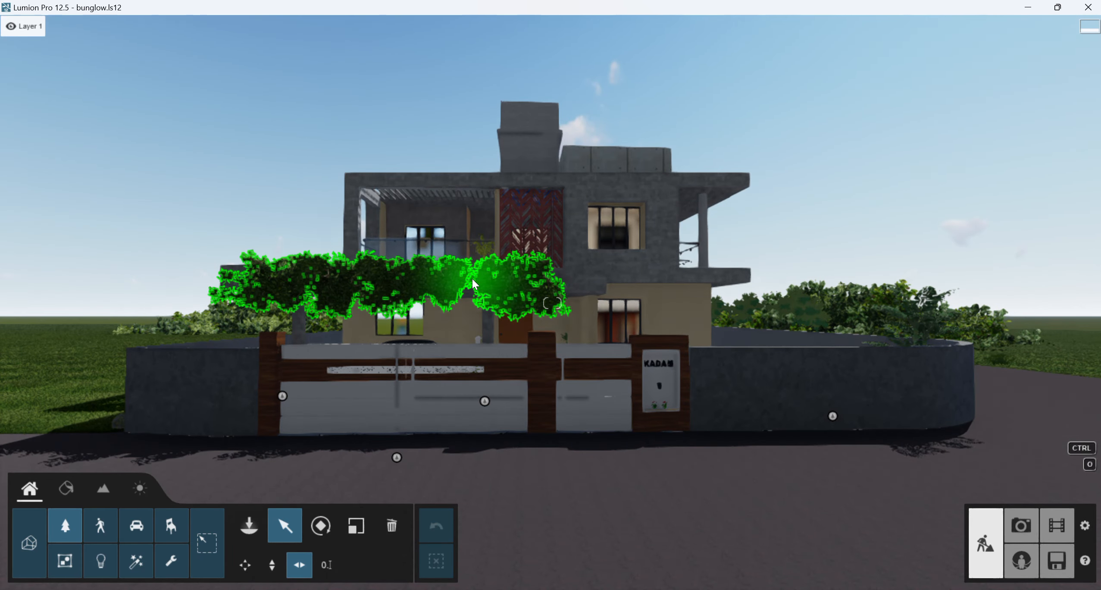
click(473, 278)
click(356, 525)
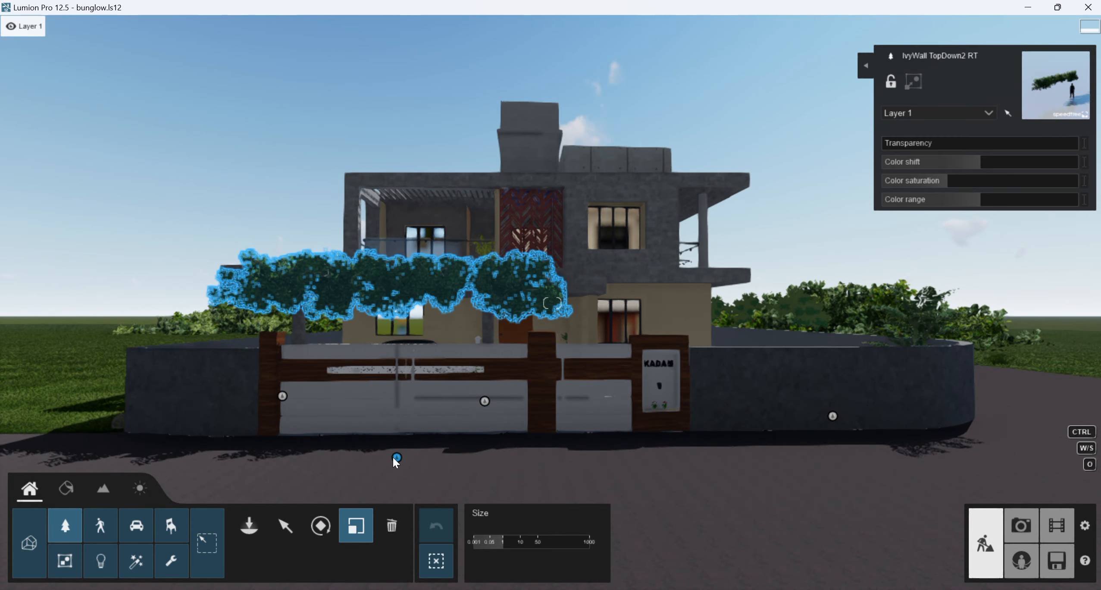
drag(396, 458, 400, 465)
click(283, 525)
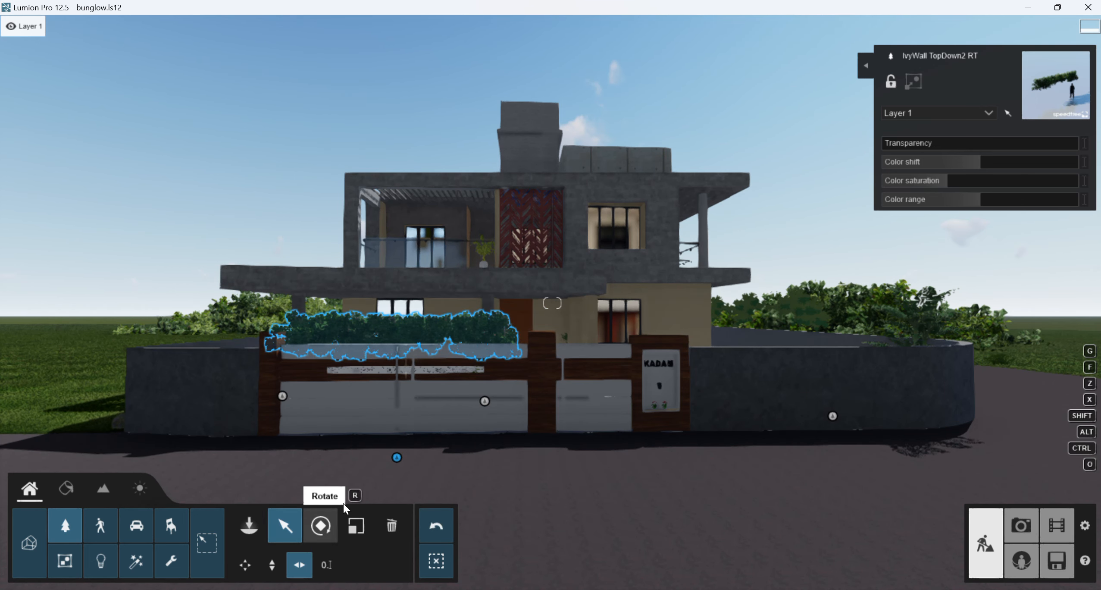
- Raise the ivy vertically to the porch canopy's edge, check it in Photo 3 and return to build mode
click(272, 565)
drag(397, 457, 410, 416)
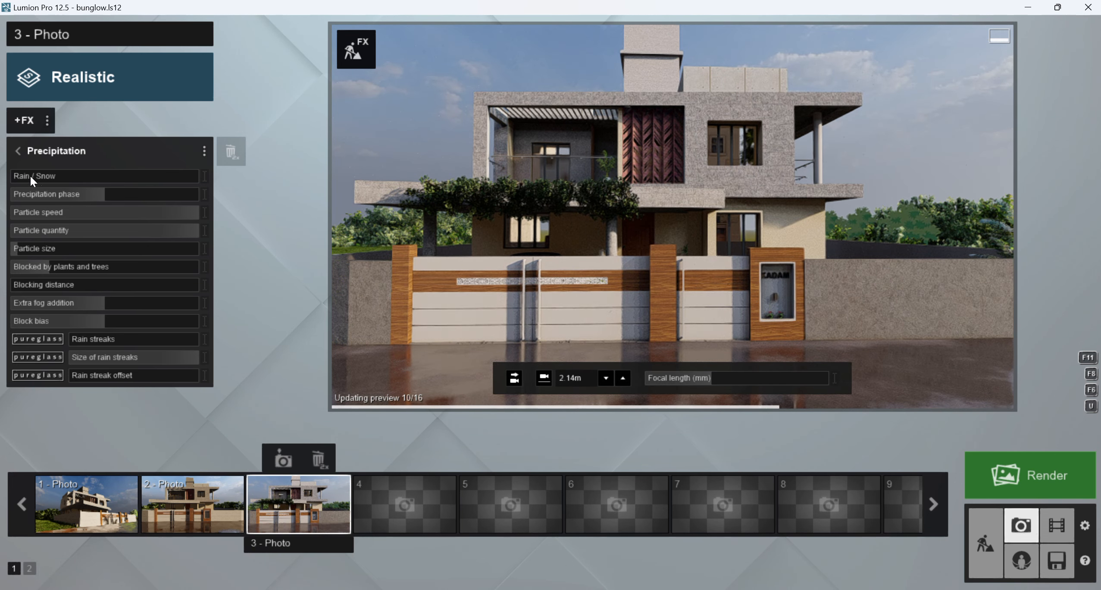
click(986, 543)
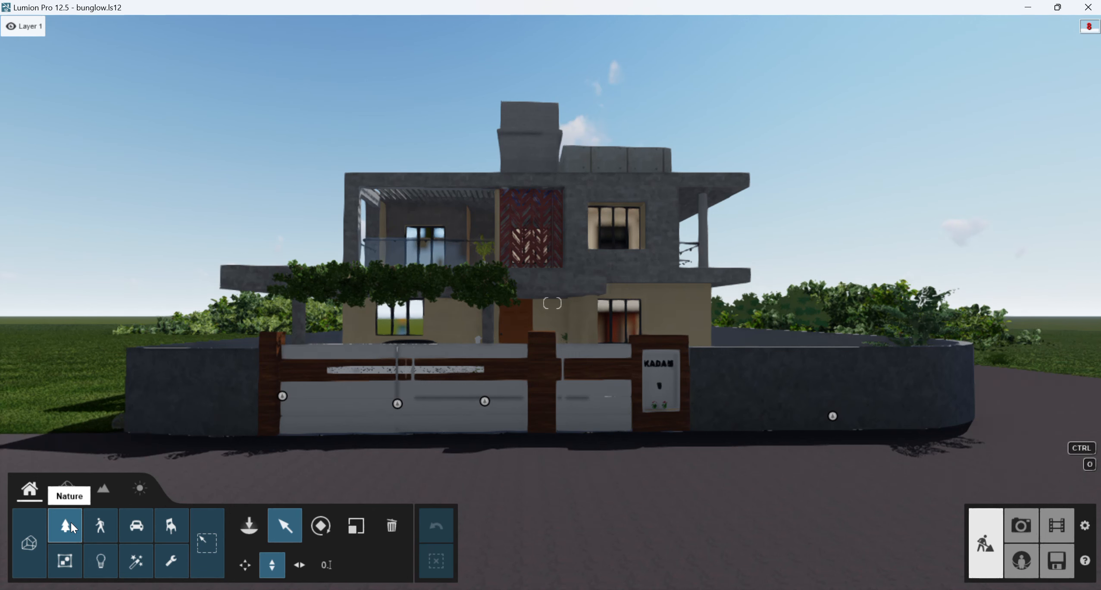
- Place an IvyHedge1Long RT plant on the road in front of the boundary wall beside the nameplate pillar
click(70, 522)
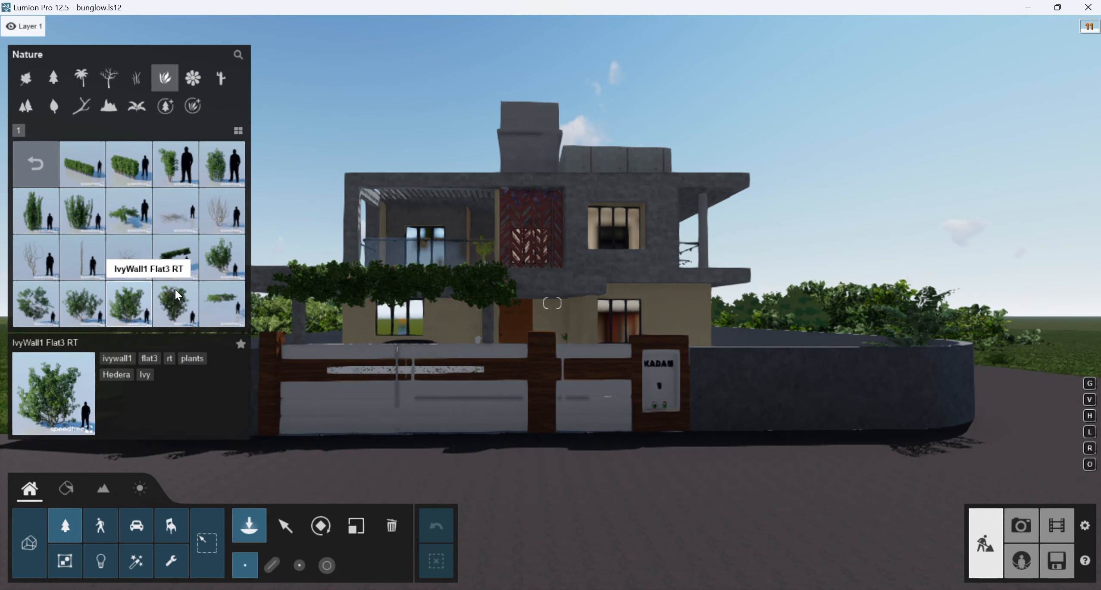
mouse_move(223, 295)
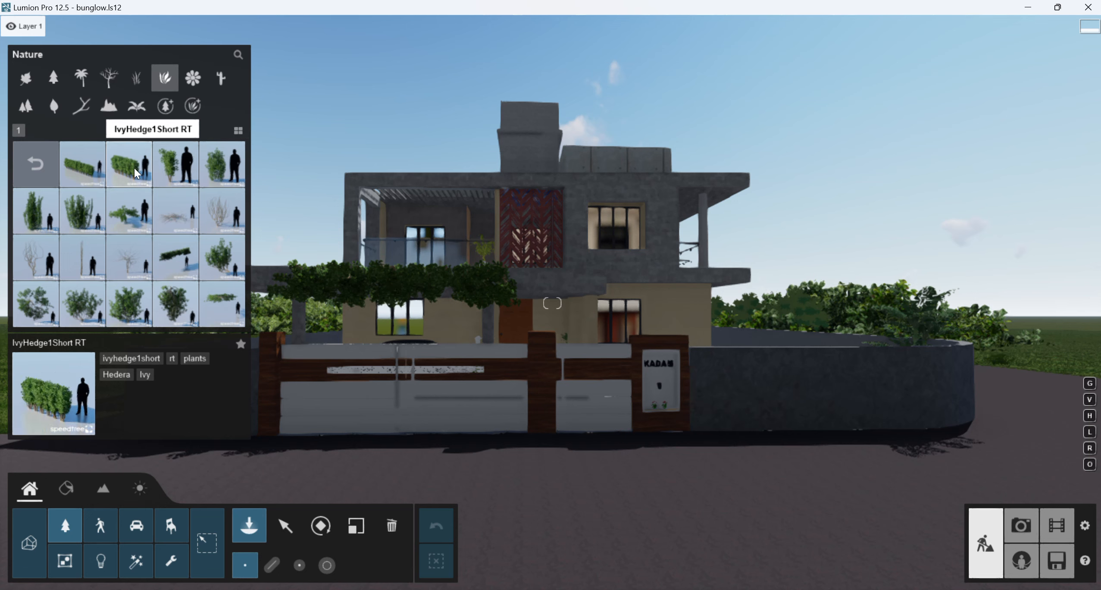
click(81, 169)
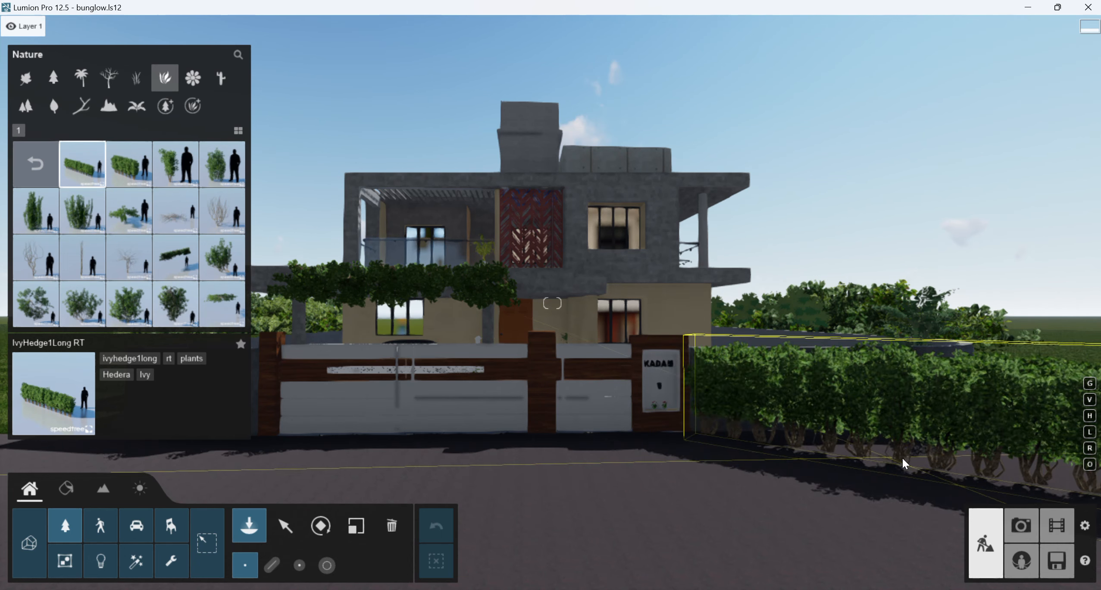
click(871, 463)
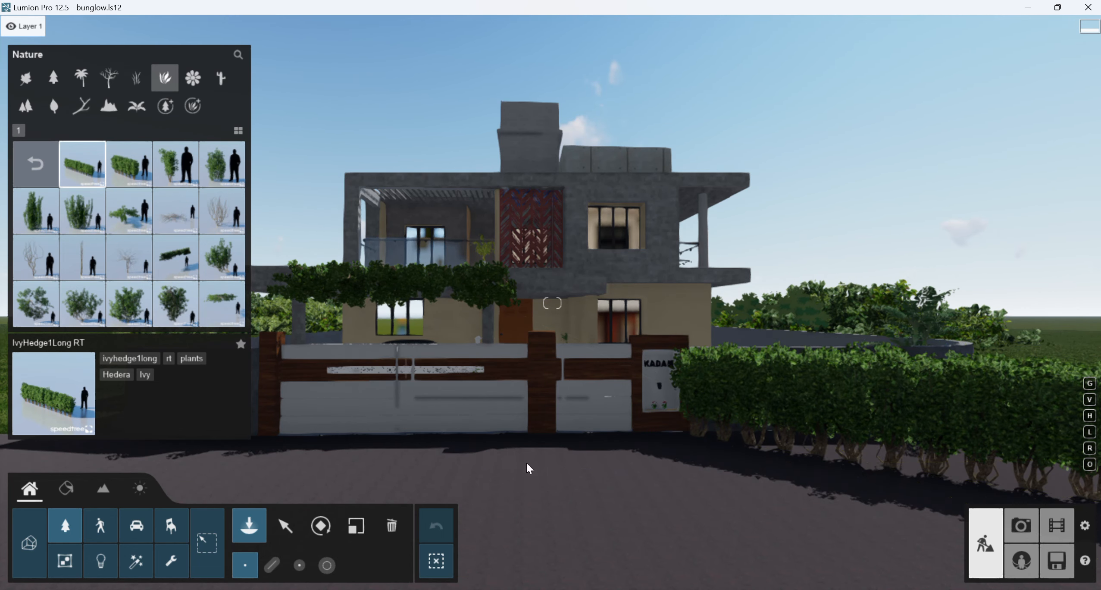
- Select the new hedge and rotate its heading to -90° so it runs parallel to the front boundary wall
click(285, 525)
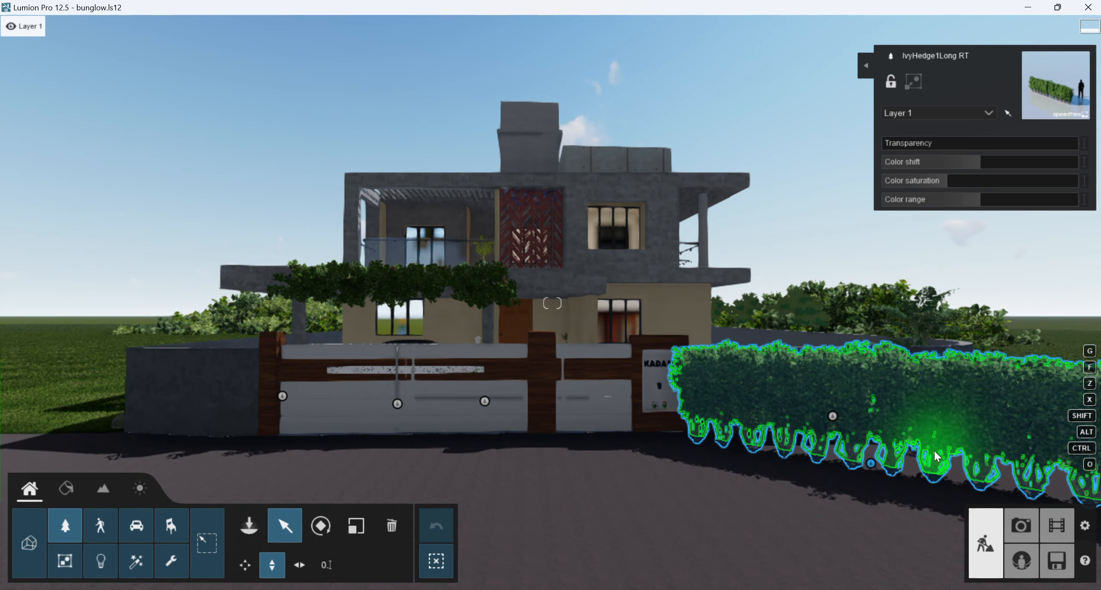
mouse_move(321, 526)
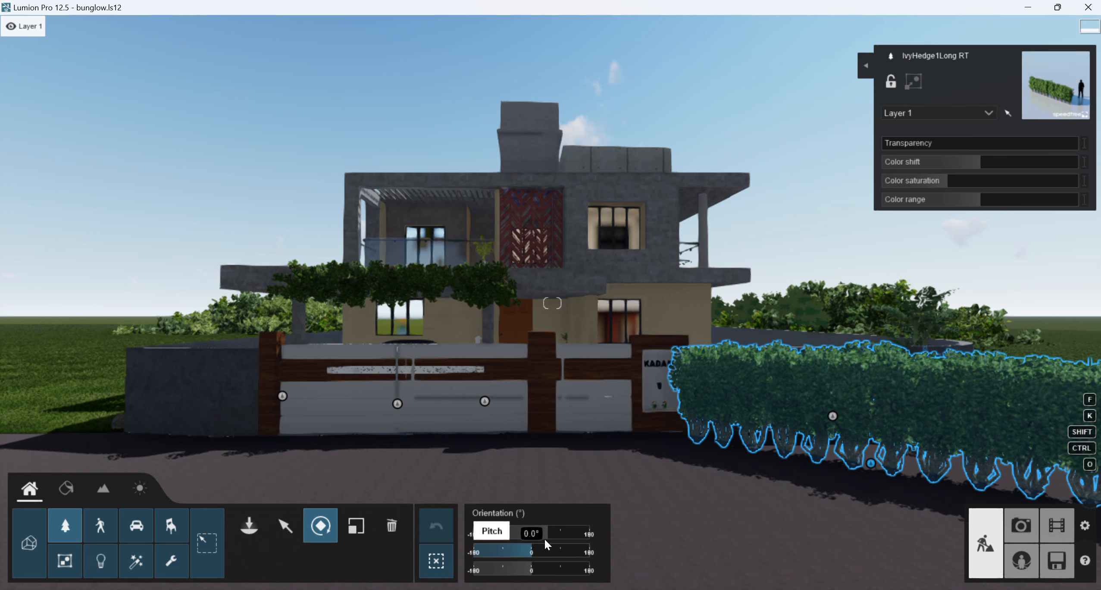
drag(533, 533, 504, 533)
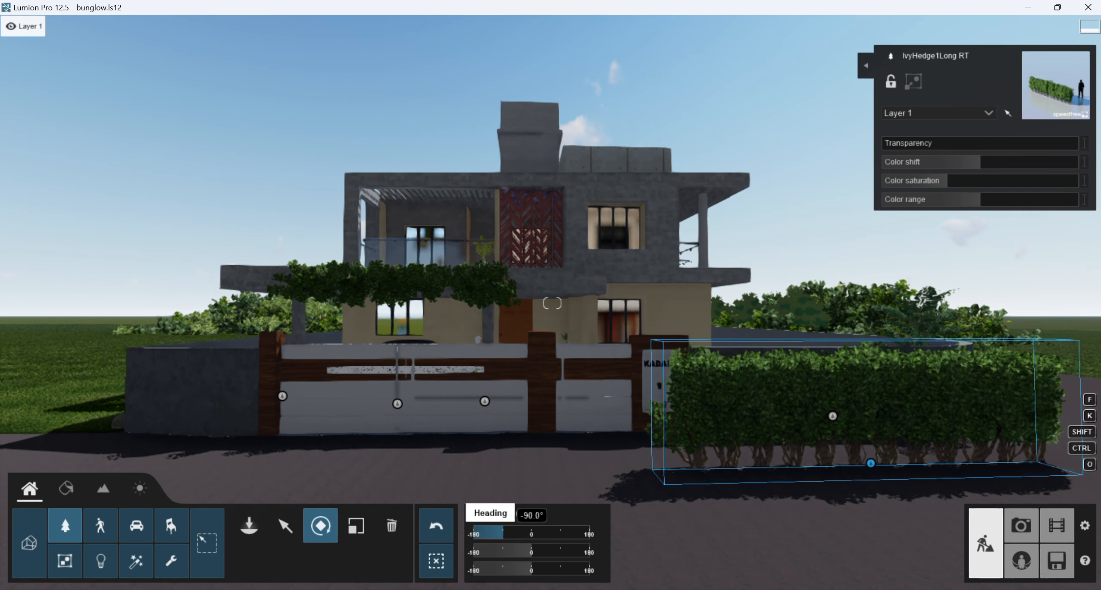
- Move the hedge horizontally toward the front boundary wall and scale it down to fit the wall beside the nameplate
mouse_move(286, 525)
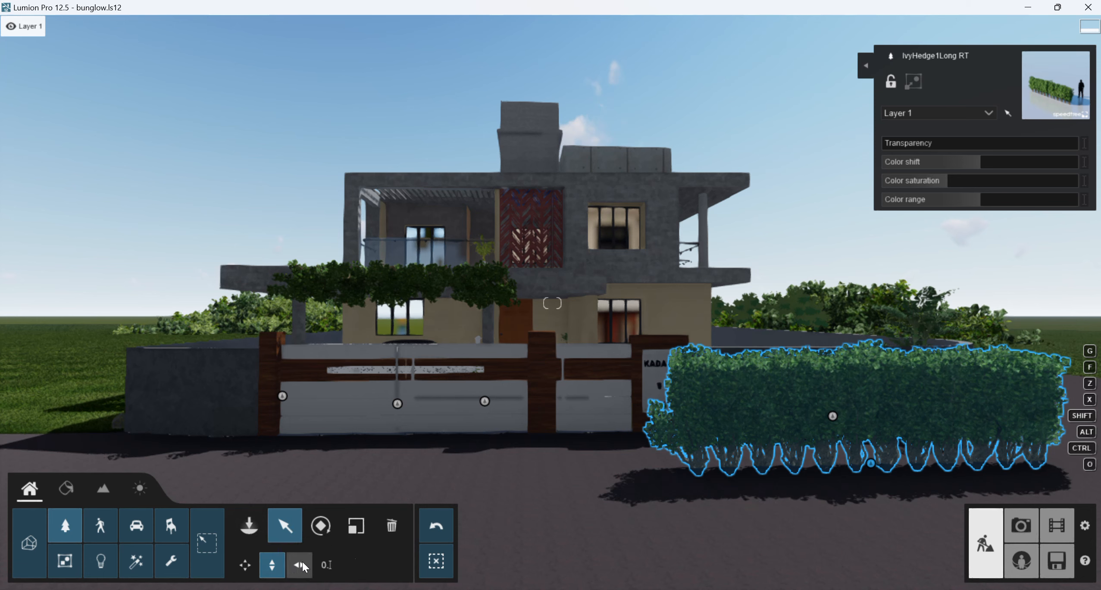
click(299, 564)
drag(871, 463, 853, 451)
click(357, 525)
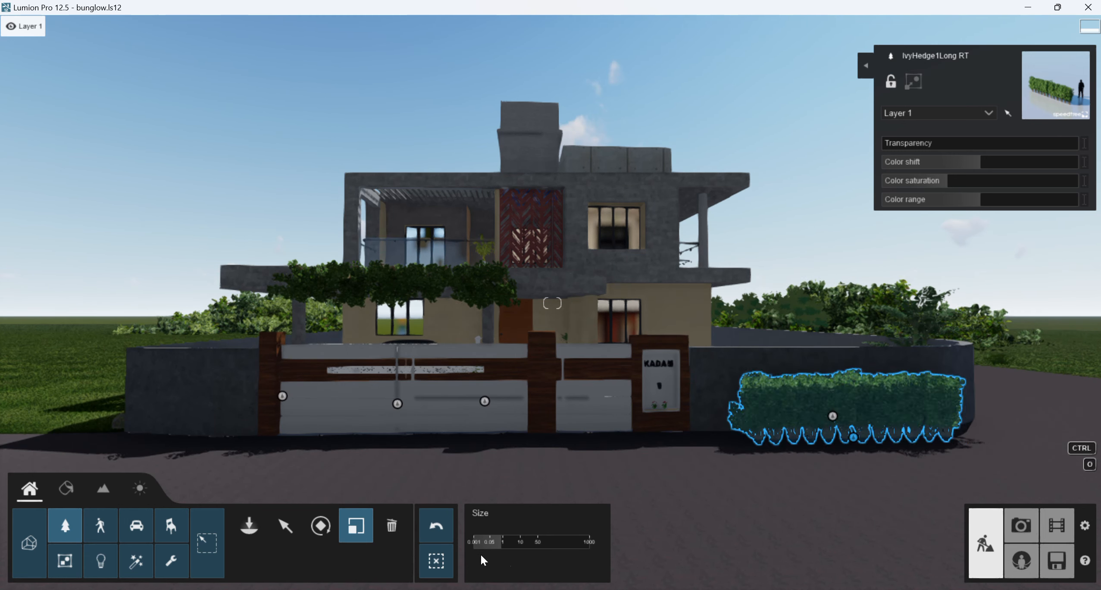
- Move the hedge horizontally along the wall until it meets the nameplate pillar
click(295, 526)
click(302, 563)
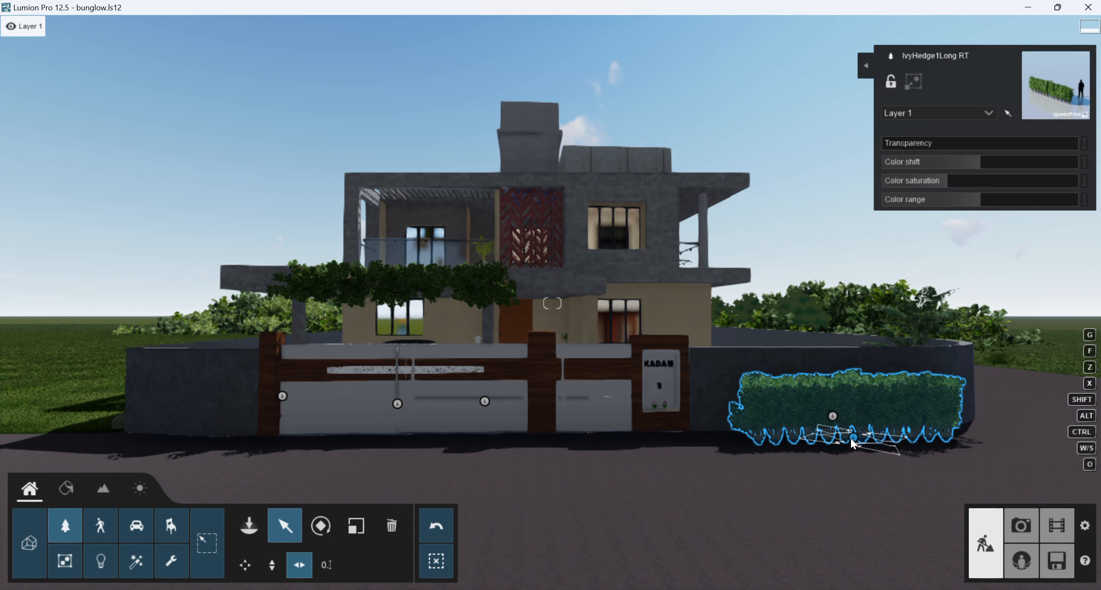
drag(852, 438, 802, 436)
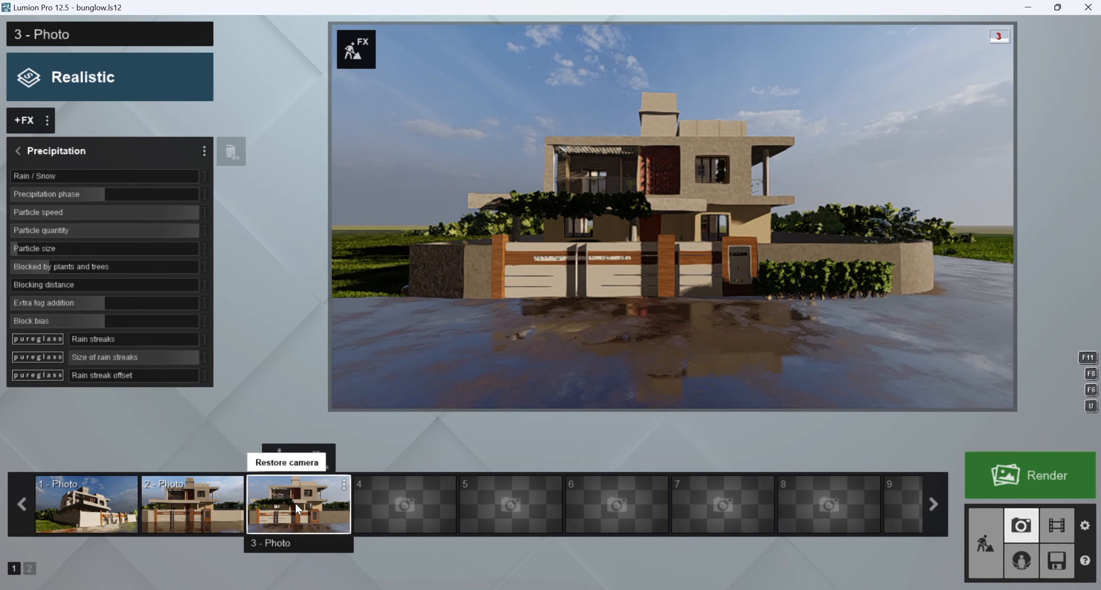
- Check the hedge beside the nameplate in the updated Photo 3 preview and return to build mode
click(688, 299)
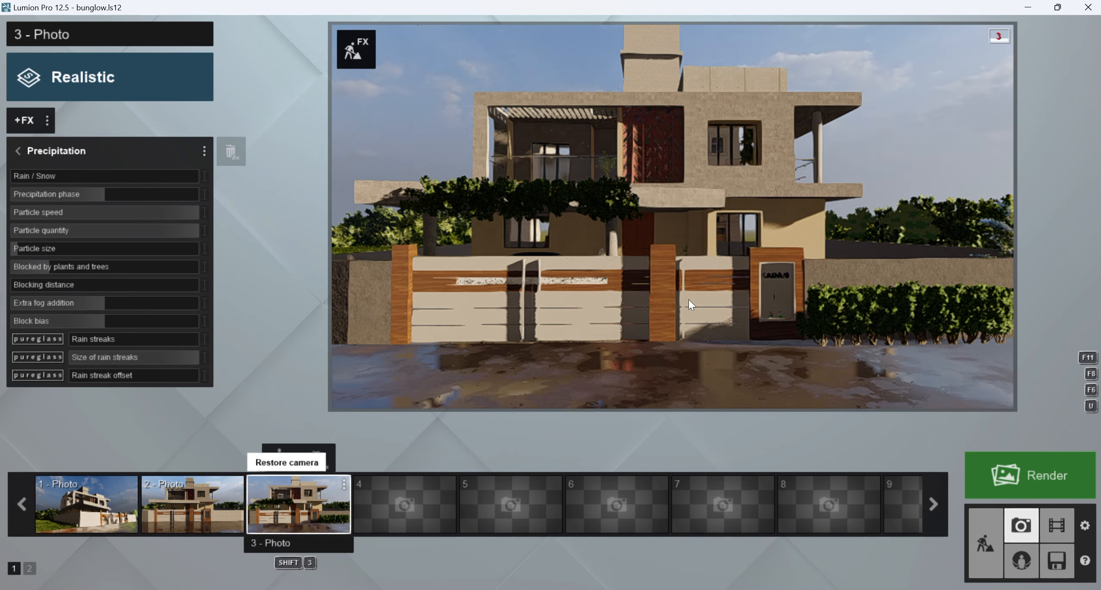
click(690, 290)
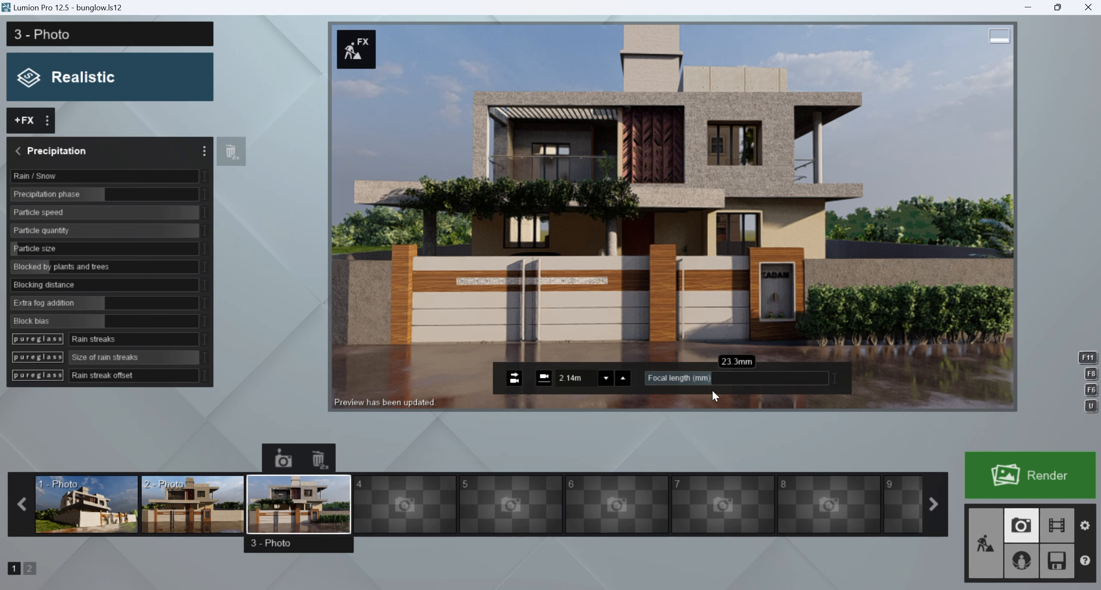
click(986, 536)
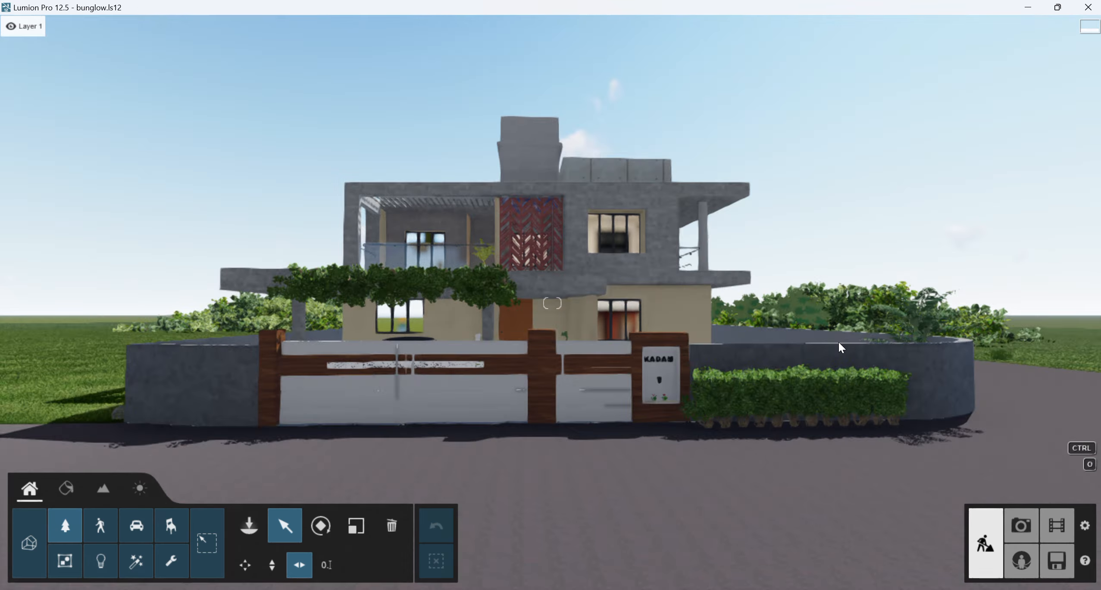
- Copy the hedge to the wall on the far side of the main gate and again to extend the row beyond the nameplate
click(804, 432)
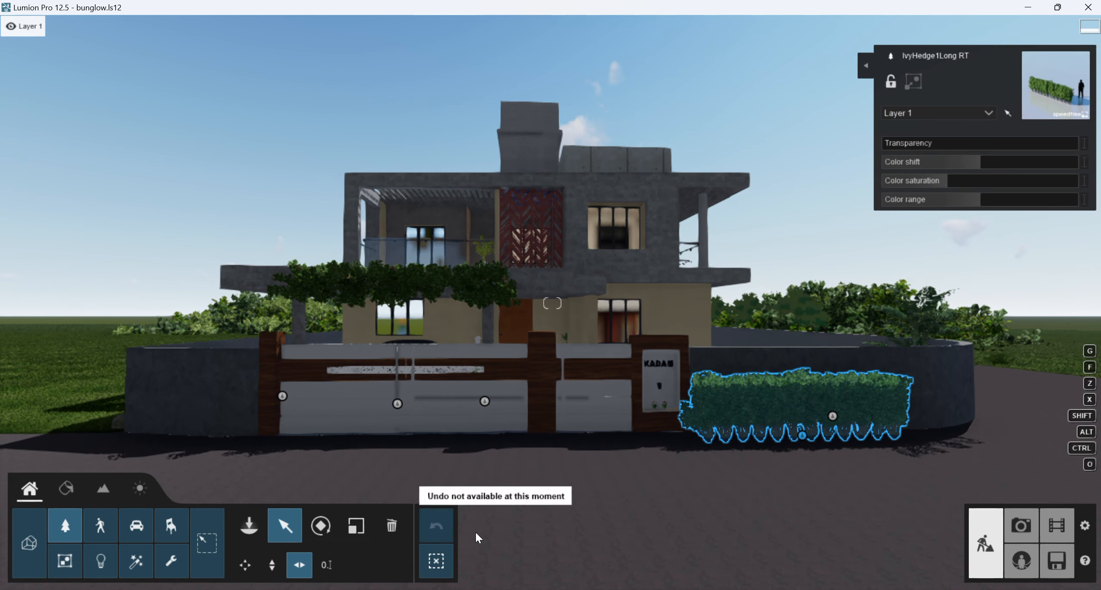
alt+drag(813, 435, 148, 438)
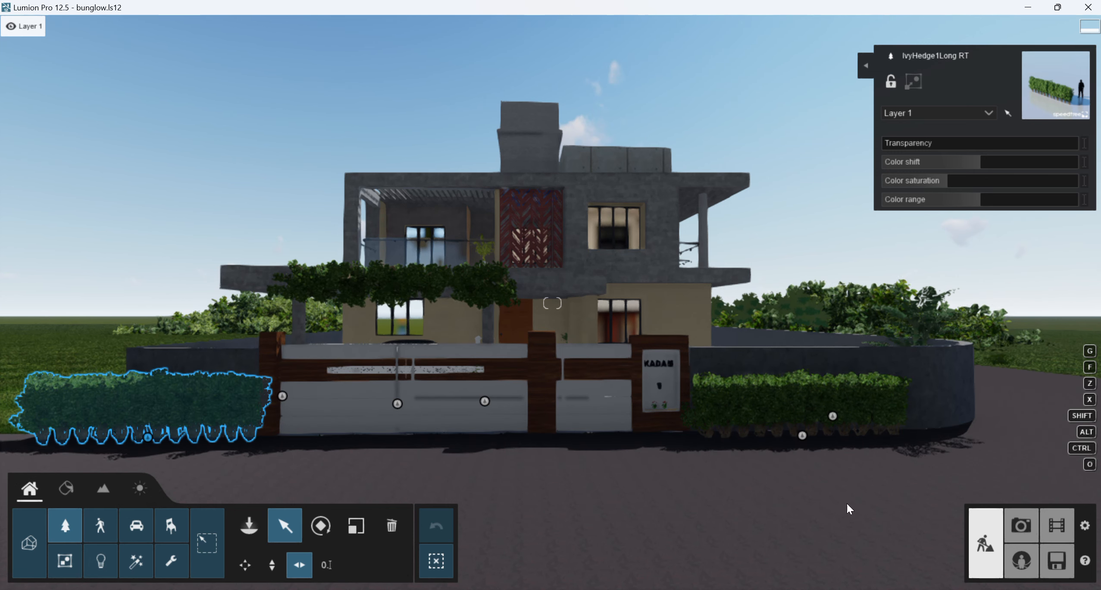
click(802, 434)
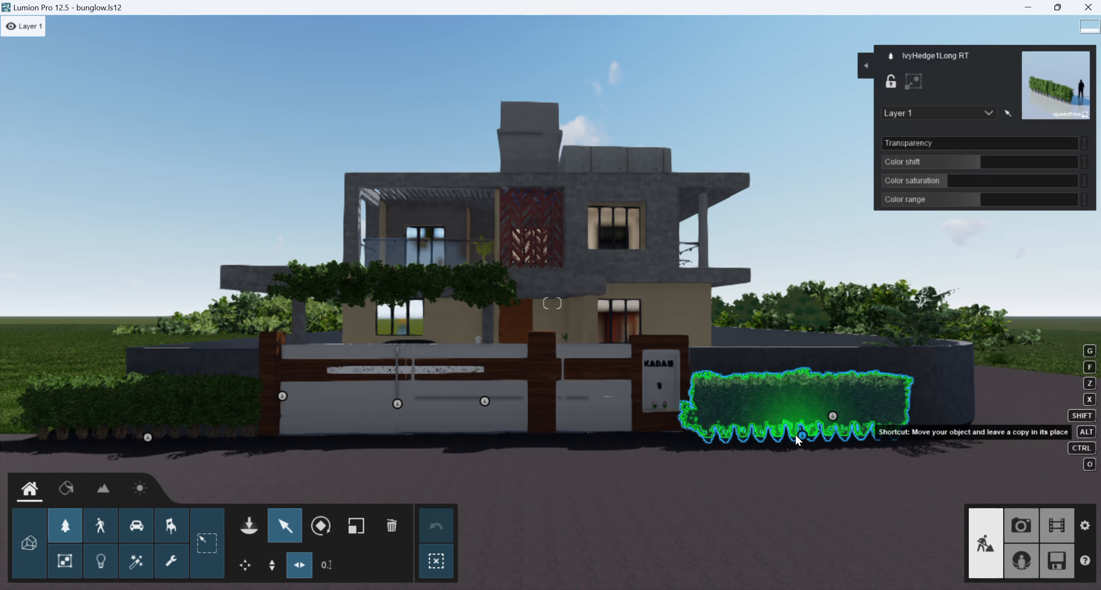
alt+drag(800, 434, 949, 434)
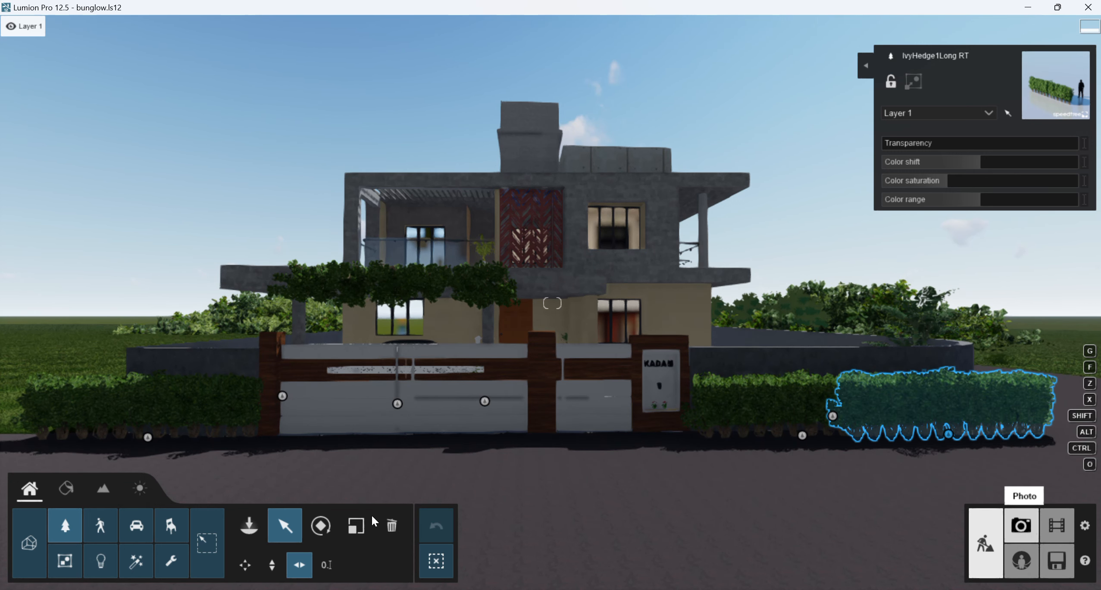
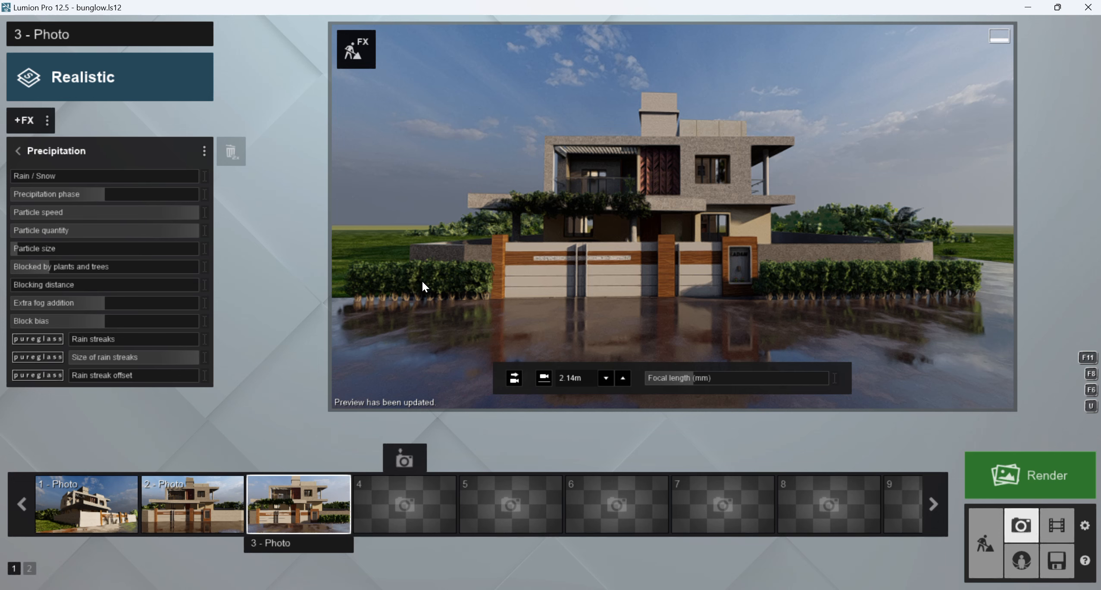
- Restore the Photo 3 camera, update its preview to inspect the hedge rows on both sides, and return to build mode
click(304, 494)
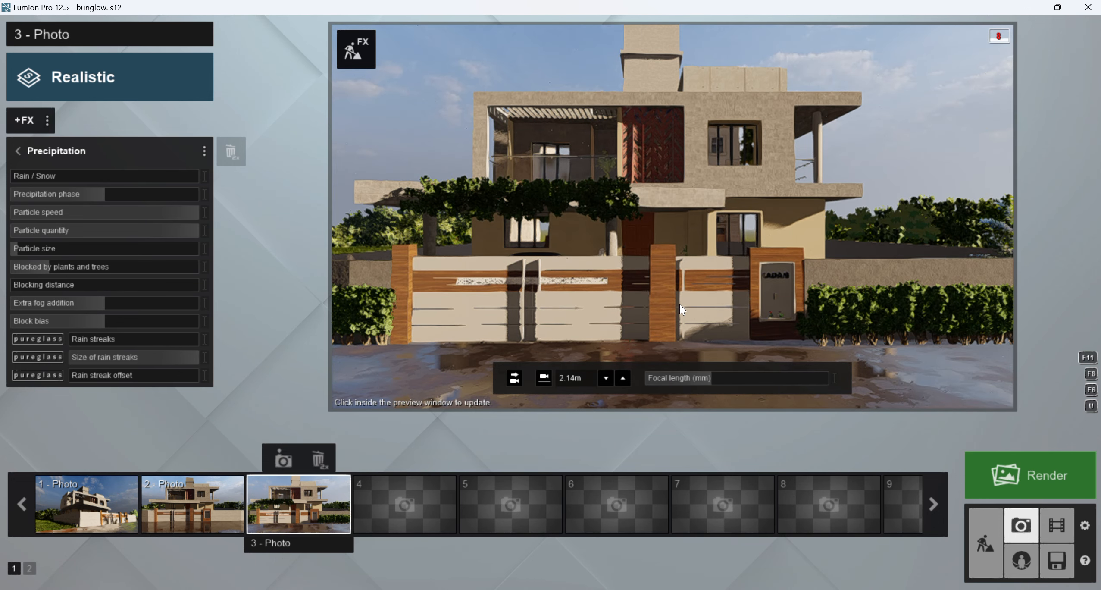
click(616, 258)
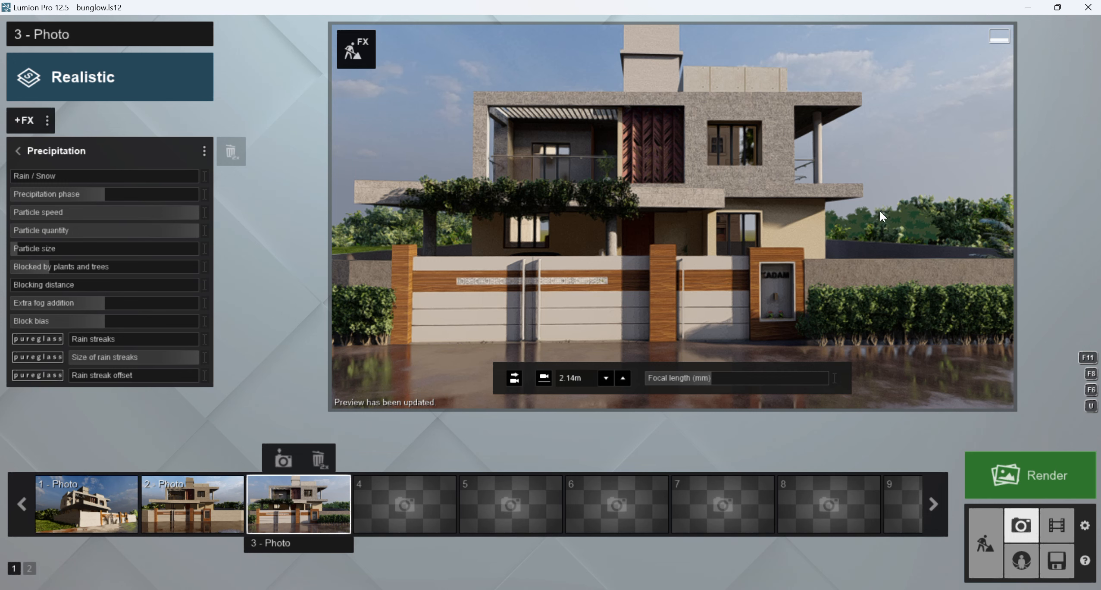
click(980, 529)
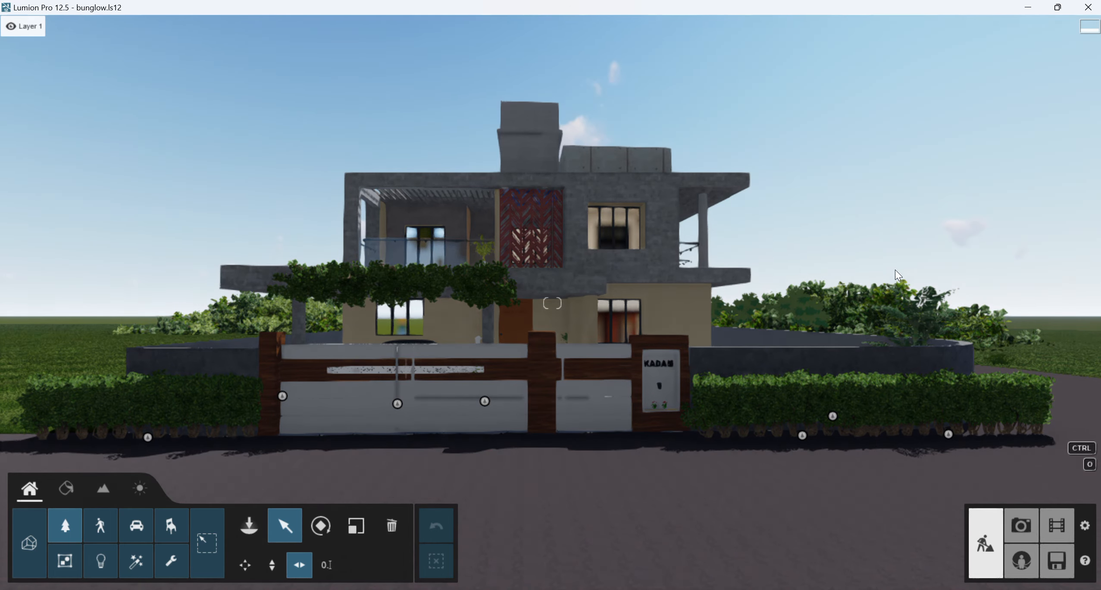
- Select the CanopyCluster1 RT shrub behind the wall on the nameplate side and scale it down
click(881, 316)
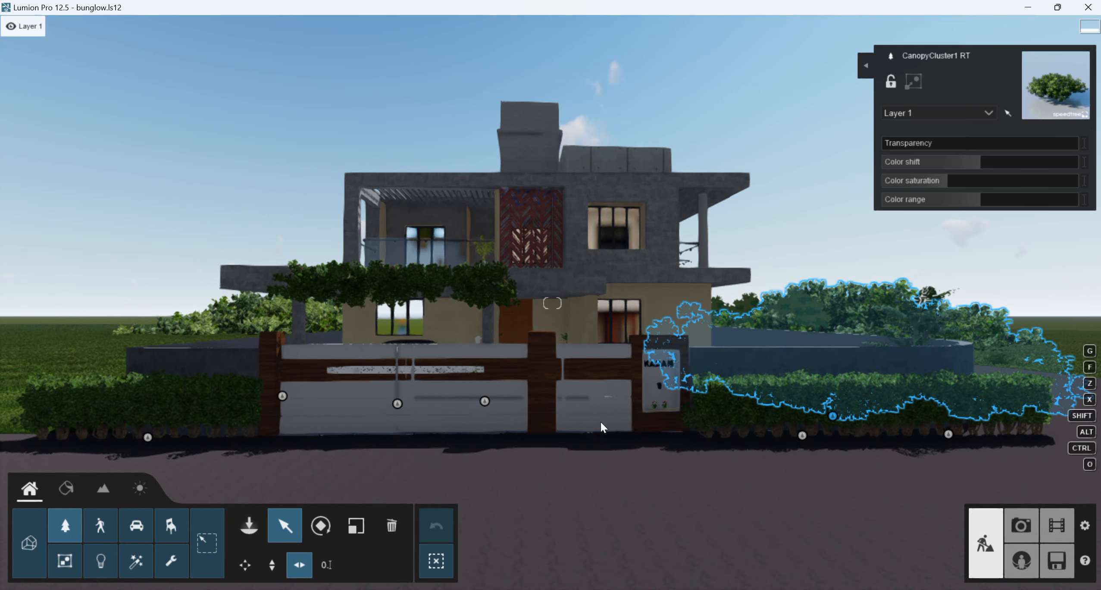
click(357, 525)
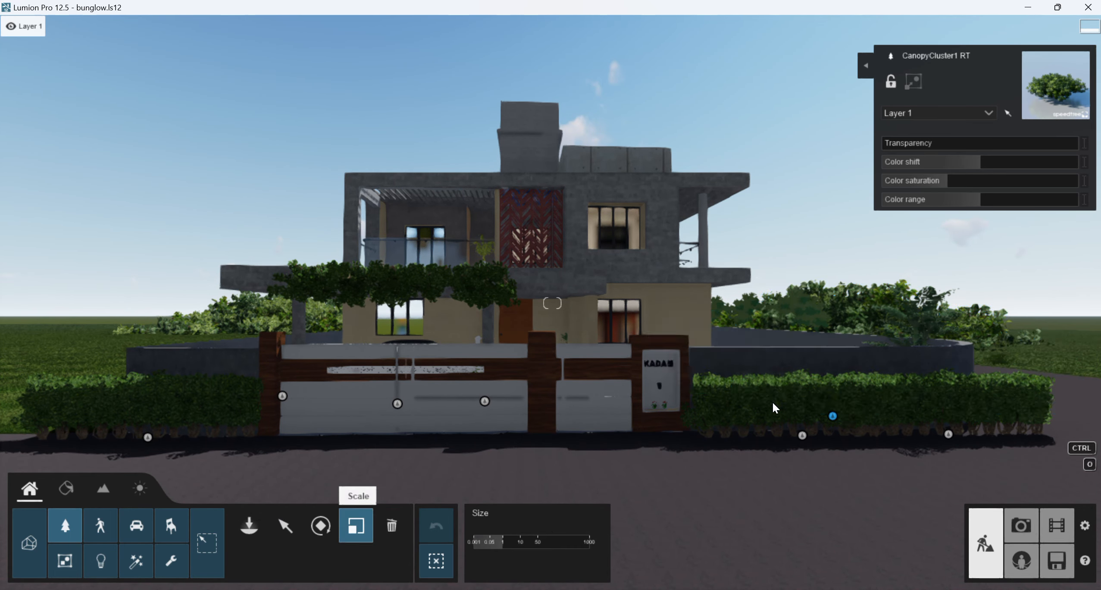
mouse_move(833, 416)
mouse_down()
mouse_move(831, 432)
mouse_move(830, 421)
mouse_up()
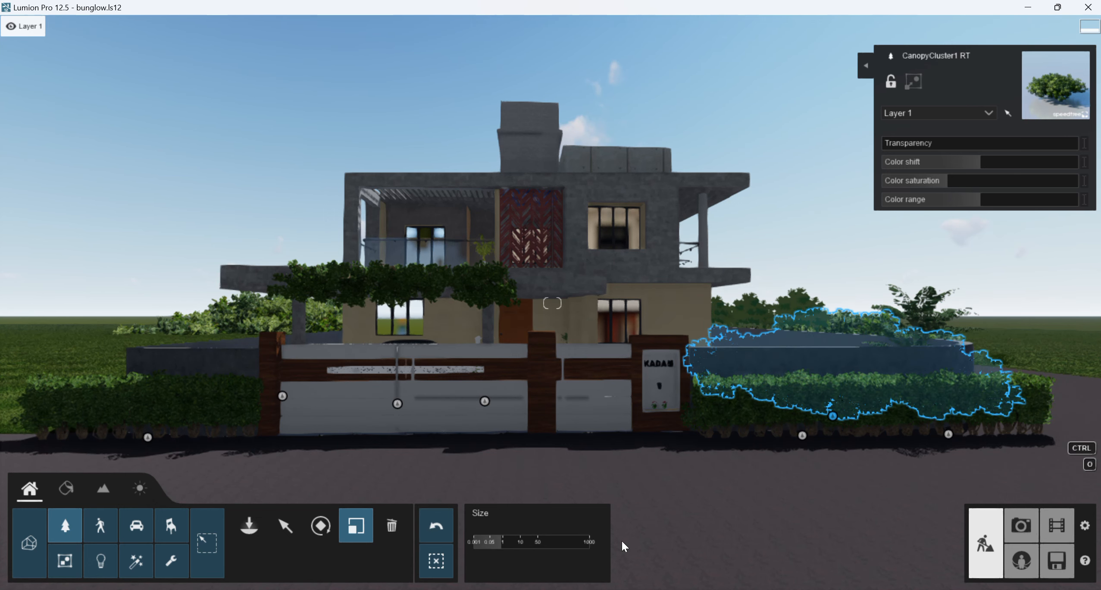
- Place two DatePalmStr palms of different apparent heights behind the boundary wall on the nameplate side of the house
click(65, 526)
click(65, 525)
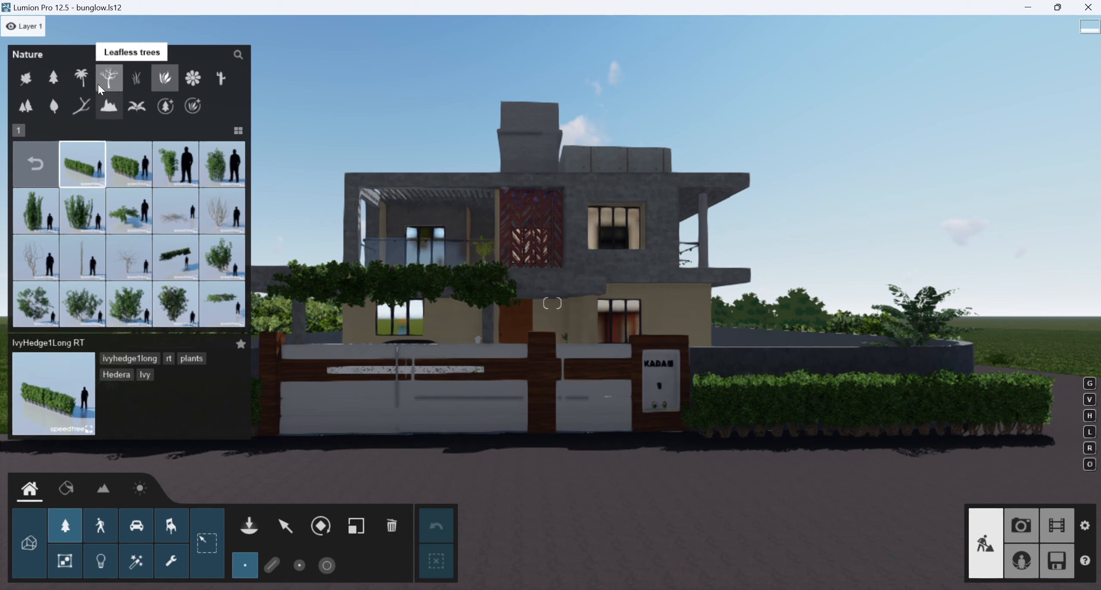
click(82, 78)
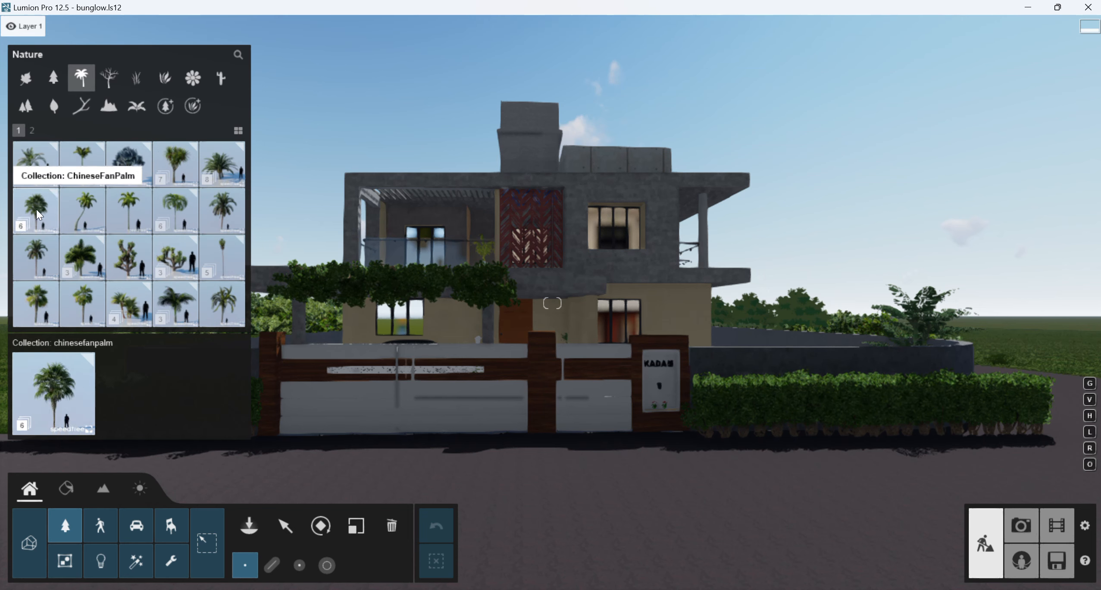
click(36, 257)
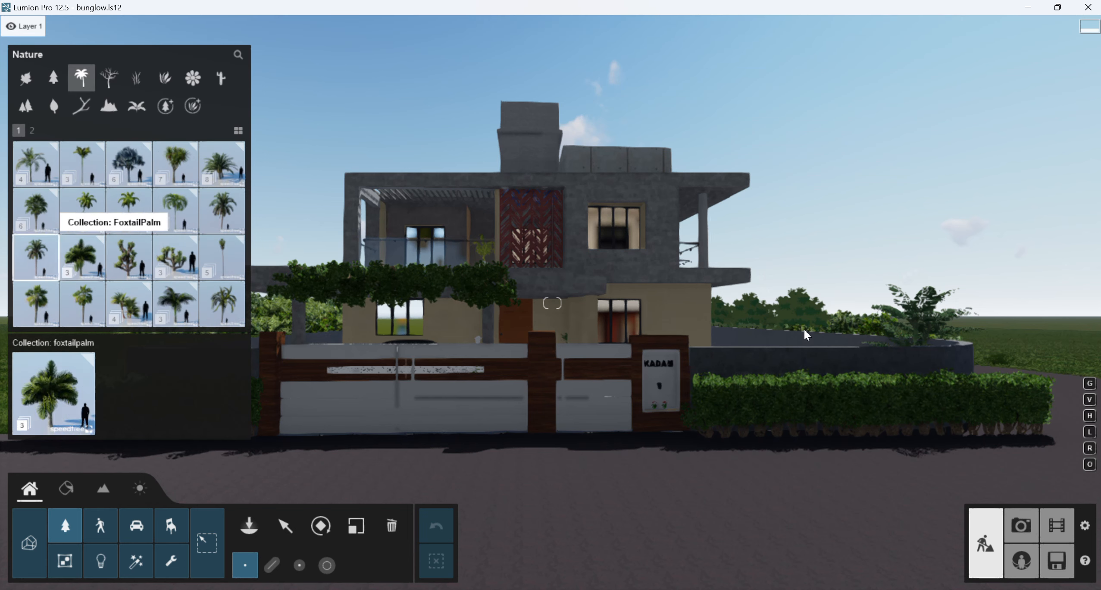
click(818, 333)
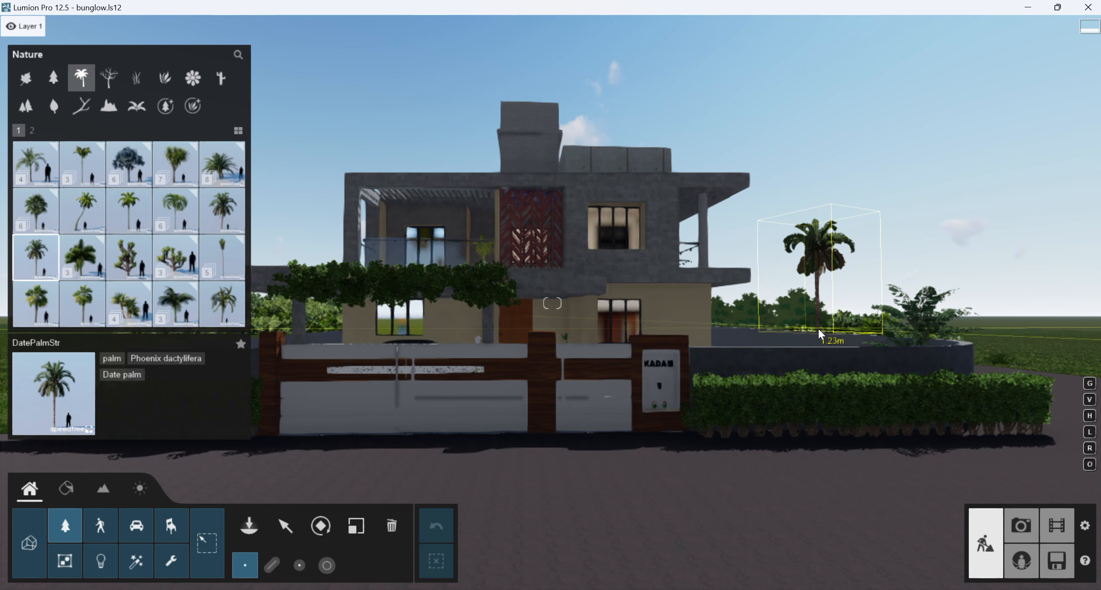
click(757, 321)
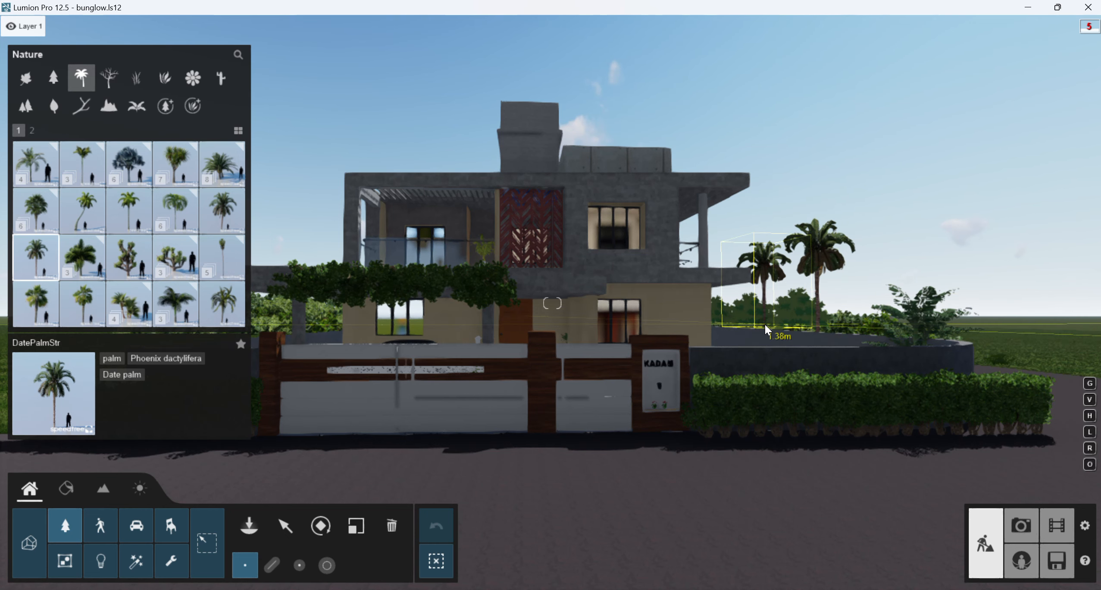
click(899, 433)
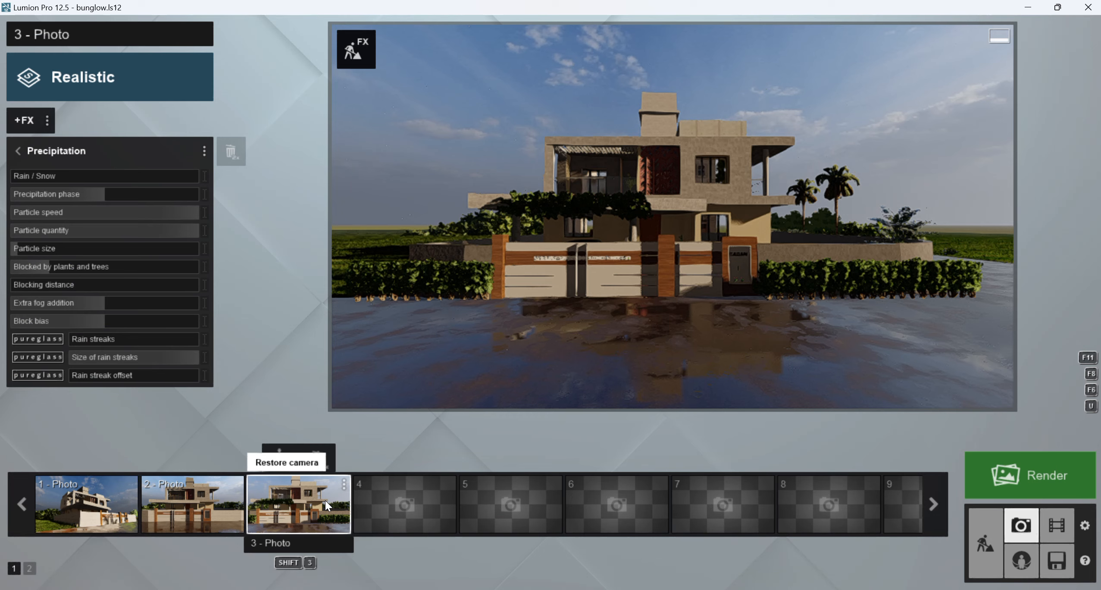
- Restore the Photo 3 camera and update its preview to examine the palms behind the boundary wall
click(325, 500)
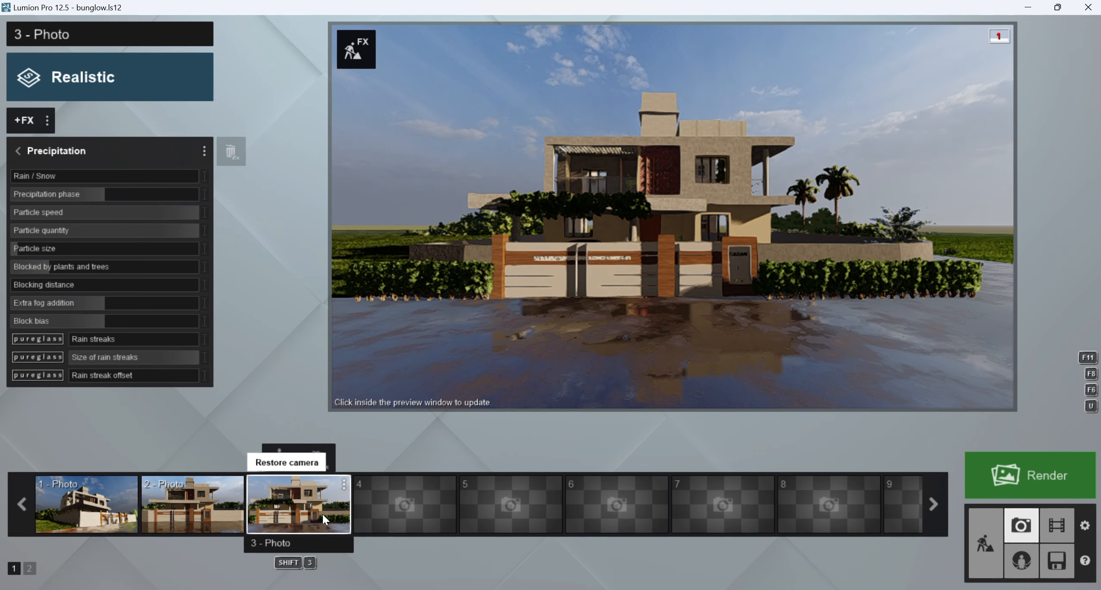
scroll(713, 305, up, 4)
click(779, 265)
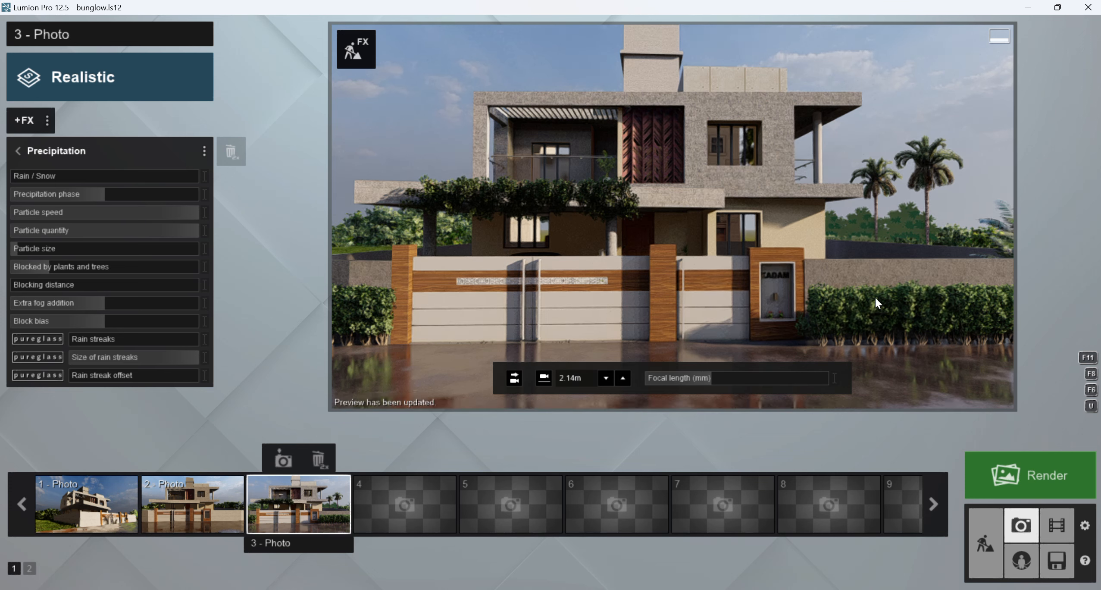
- Close the Precipitation settings and start rendering the current shot at Print size, 3840x2160
click(17, 151)
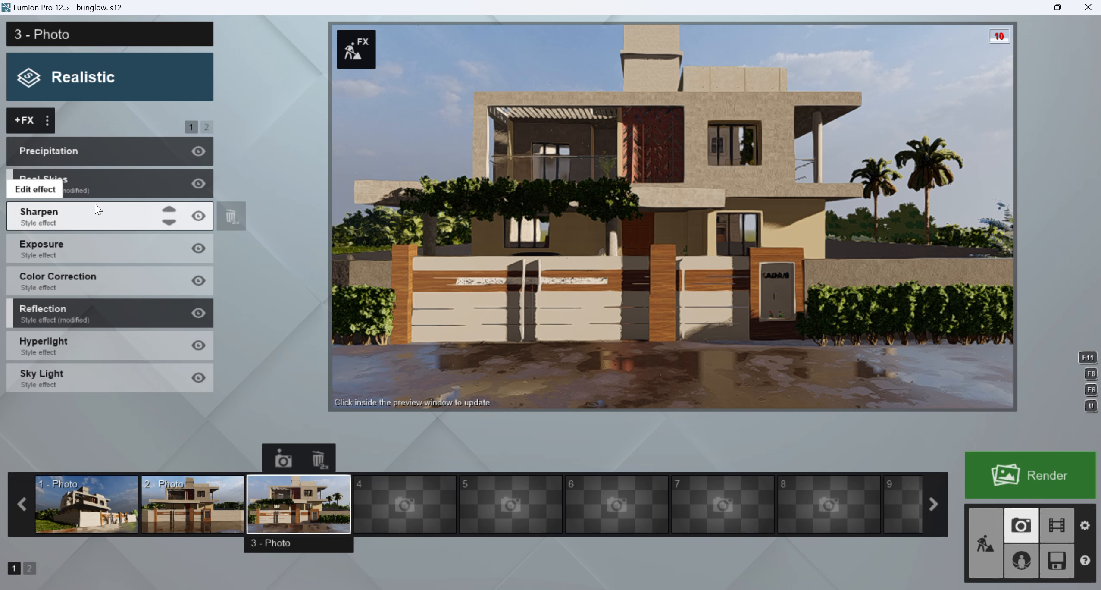
click(616, 236)
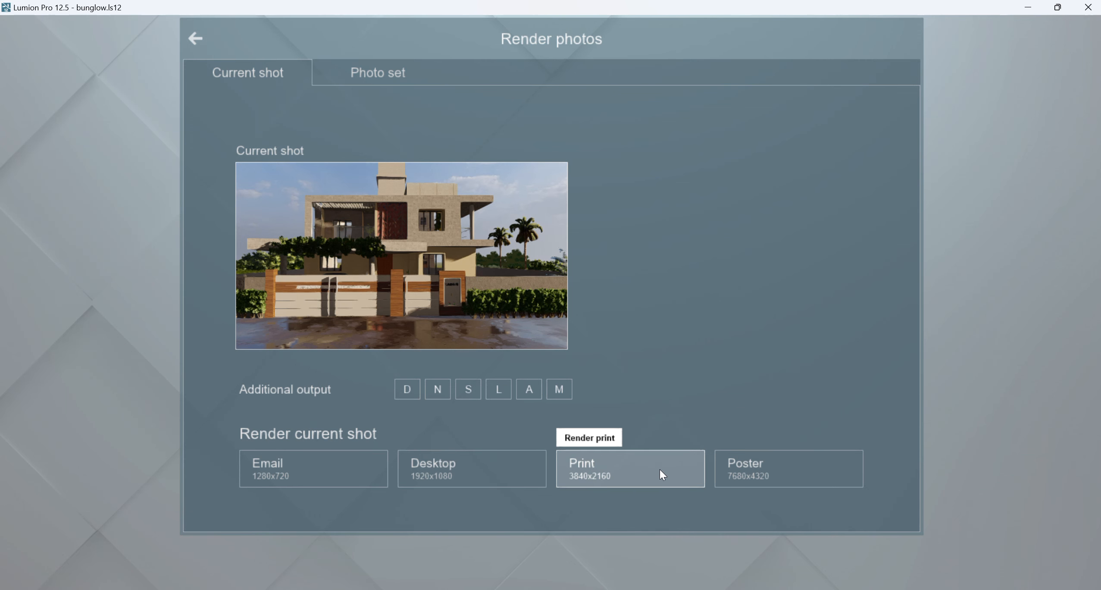
click(661, 470)
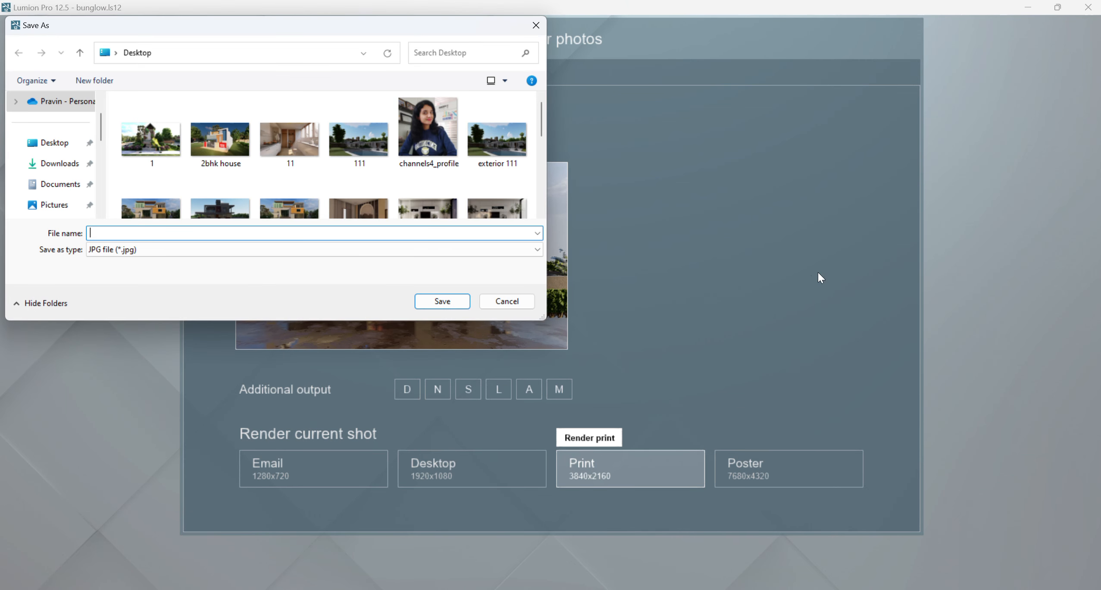
- Save the render to the Desktop as a JPG file named "exterior final" and close the finished render
click(79, 147)
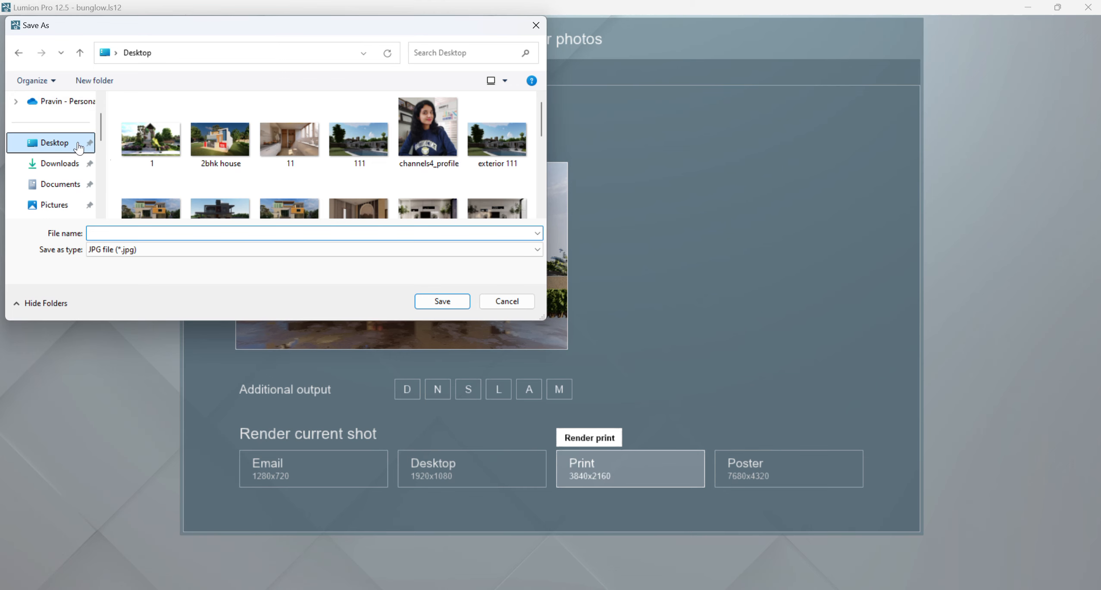
click(139, 231)
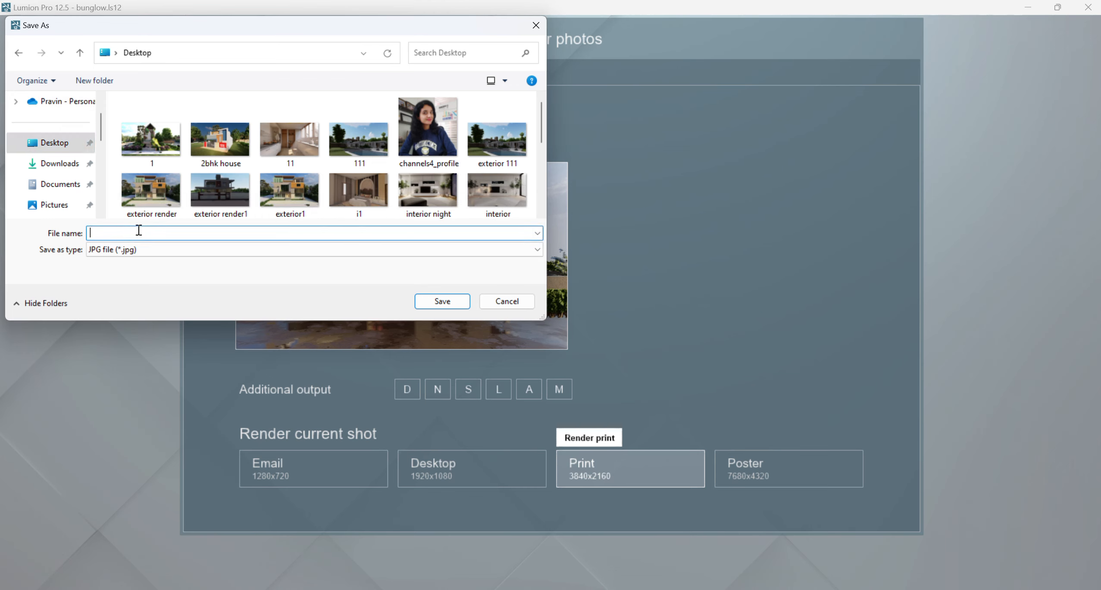
text(exteri)
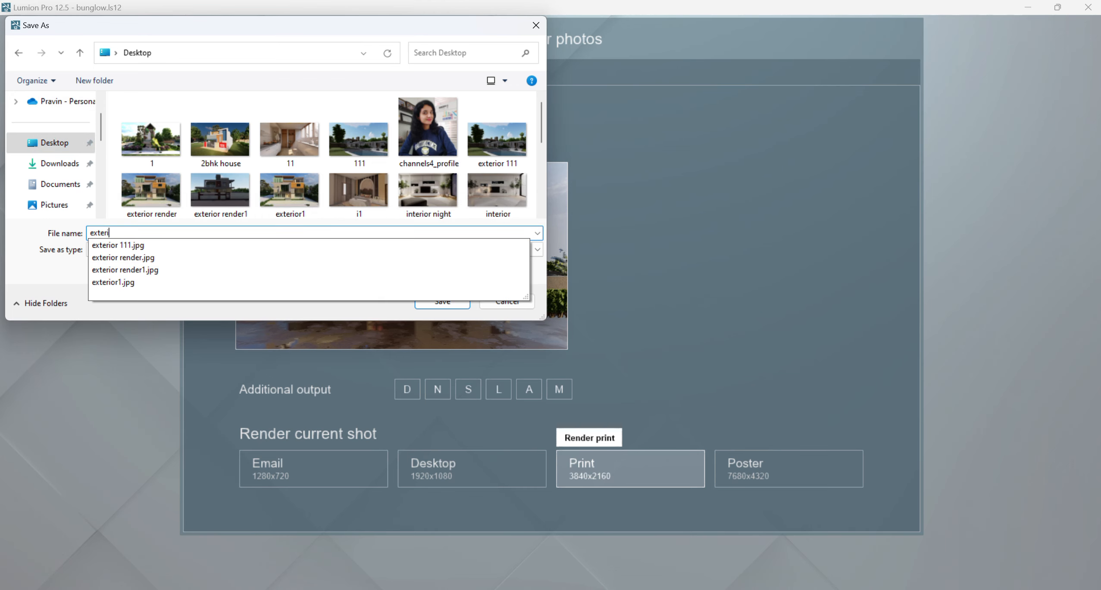
text(or)
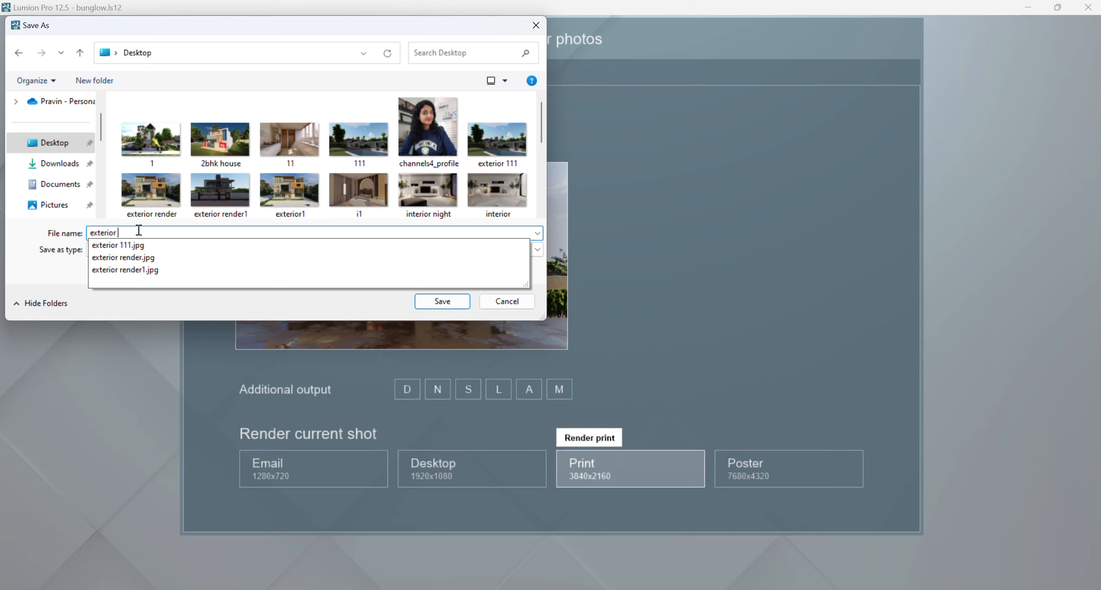
text( final)
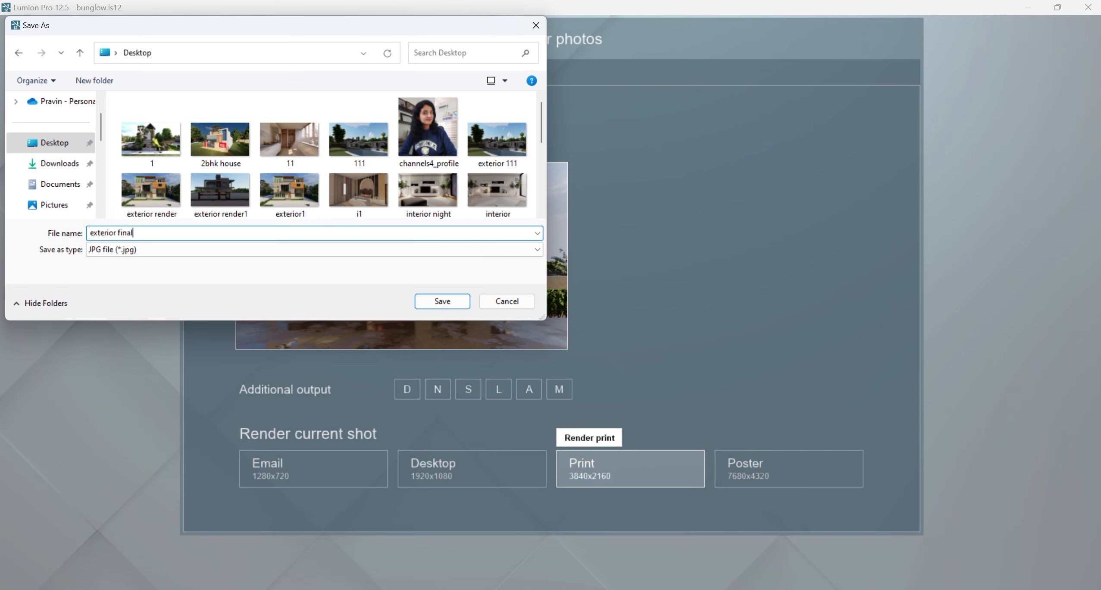
key(Return)
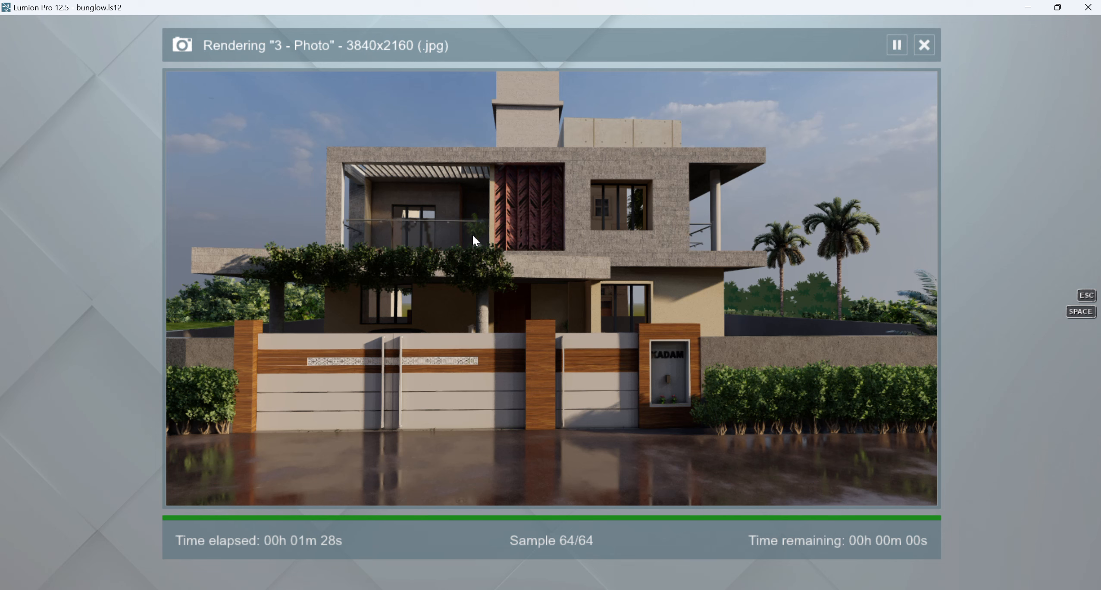
click(835, 485)
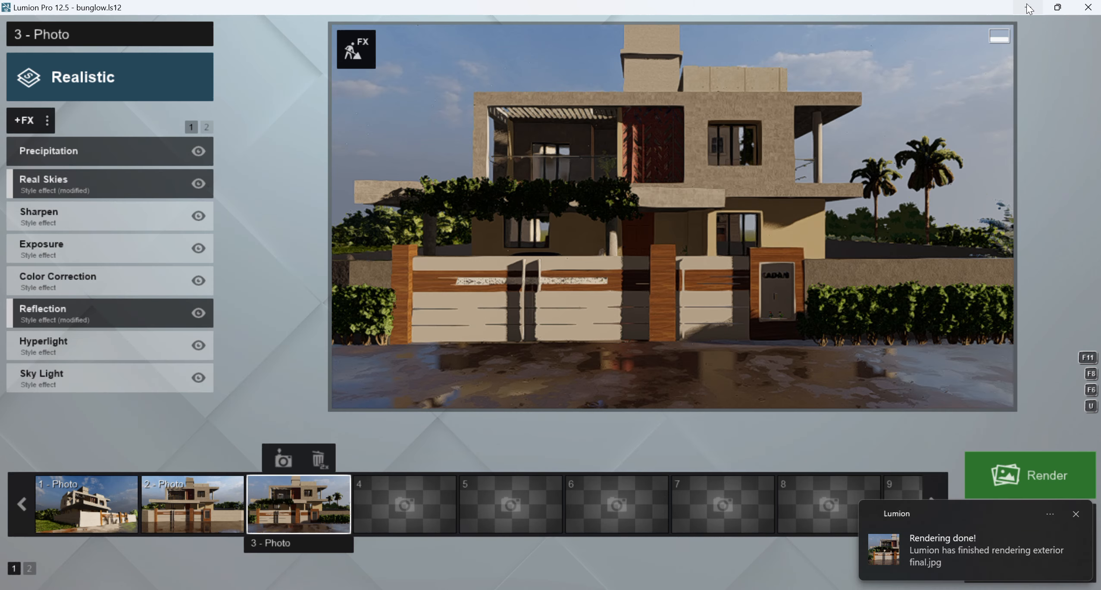
- Minimise Lumion and open the "exterior final" image from the desktop in the image viewer to examine the finished render
click(1029, 8)
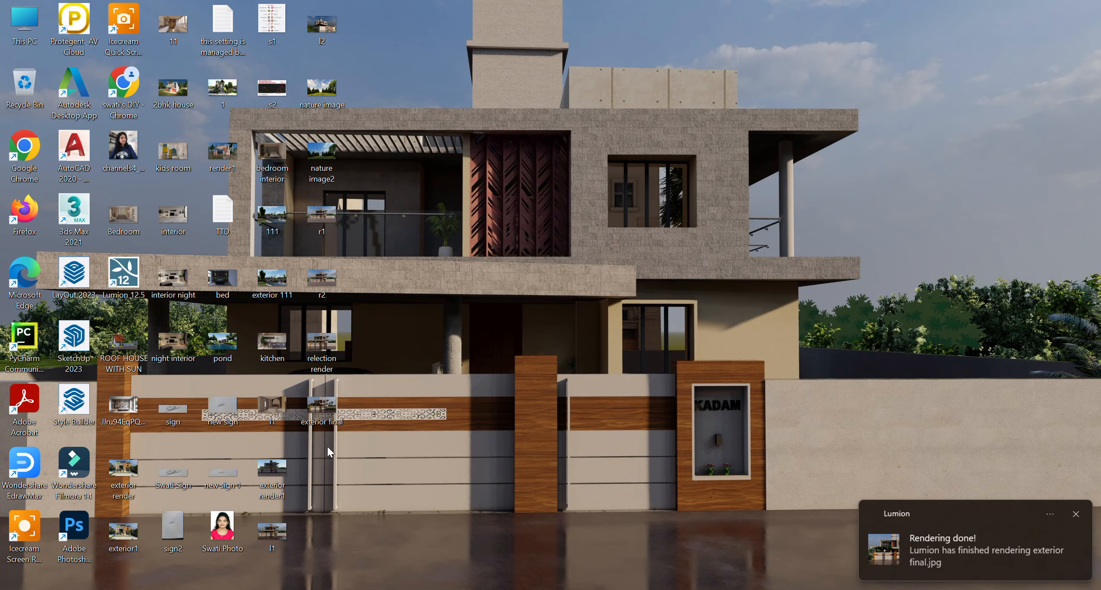
double_click(322, 402)
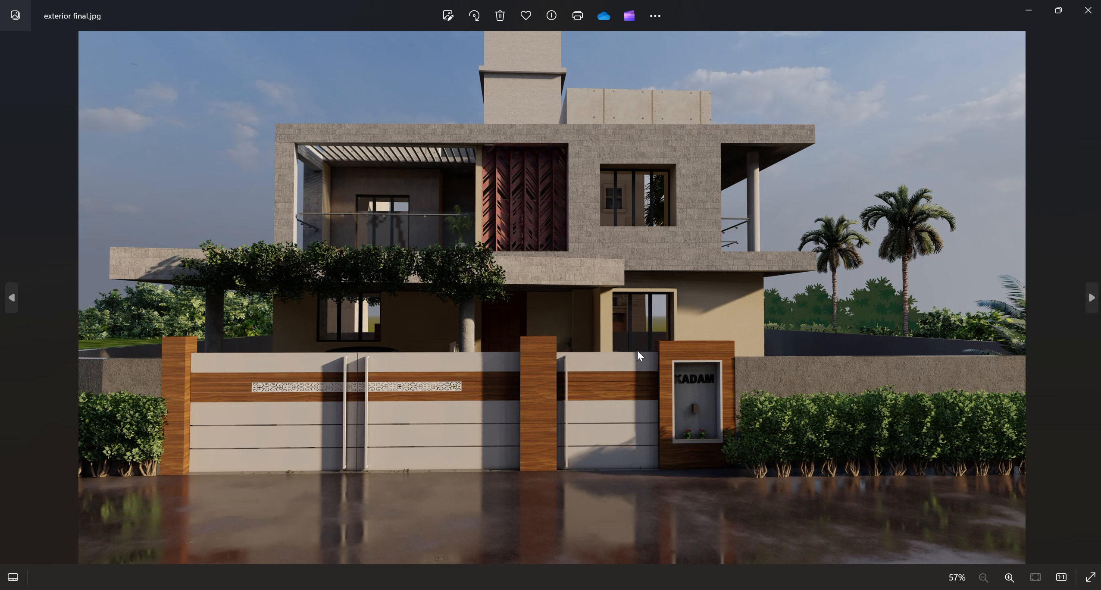
click(1031, 13)
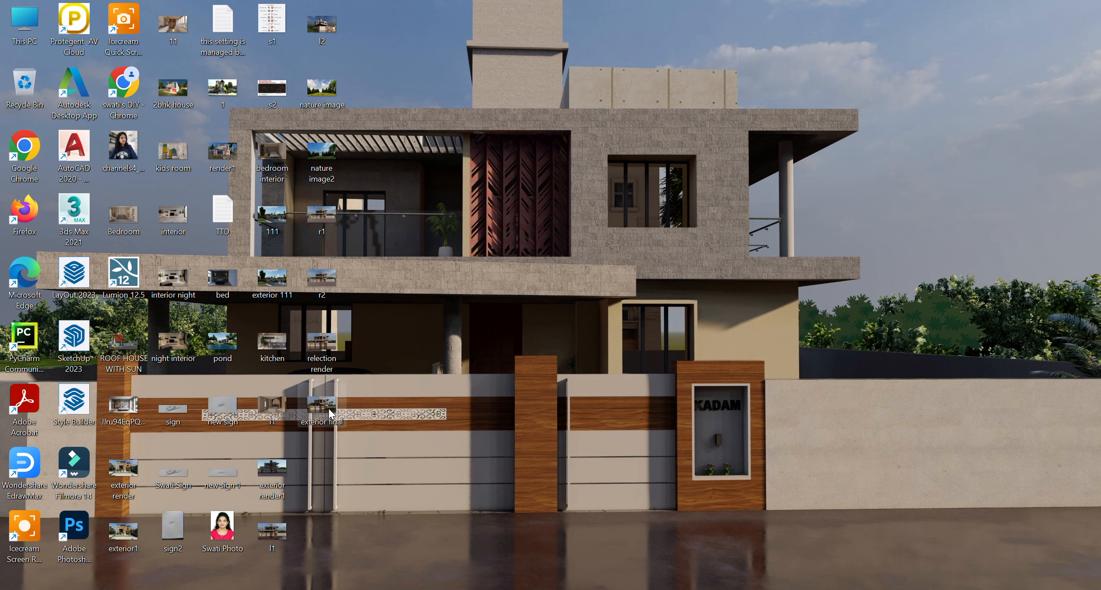
click(711, 589)
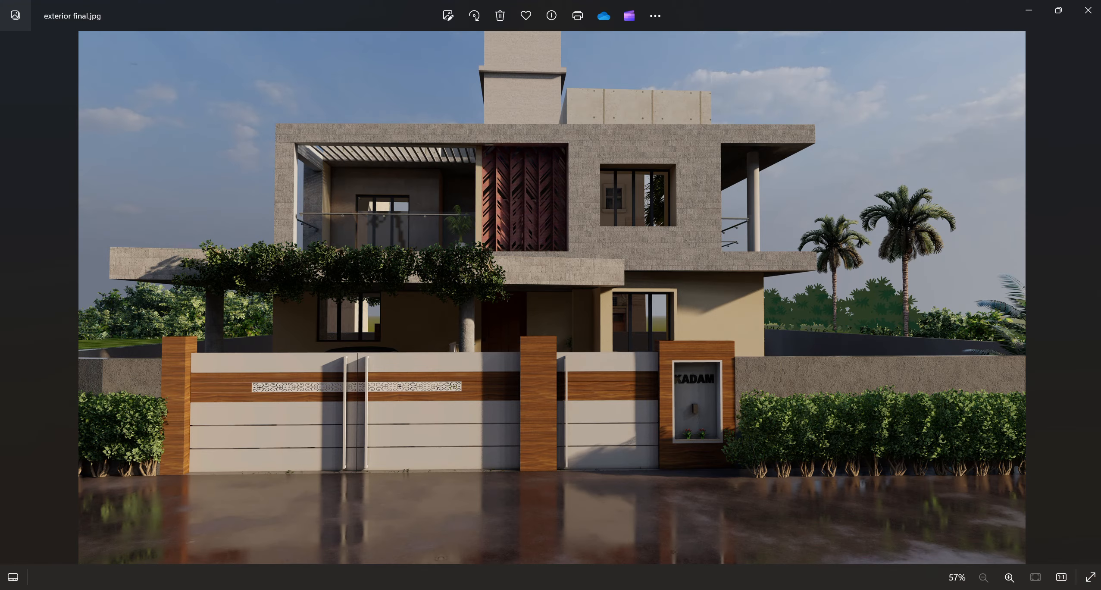
drag(948, 18, 735, 62)
click(852, 67)
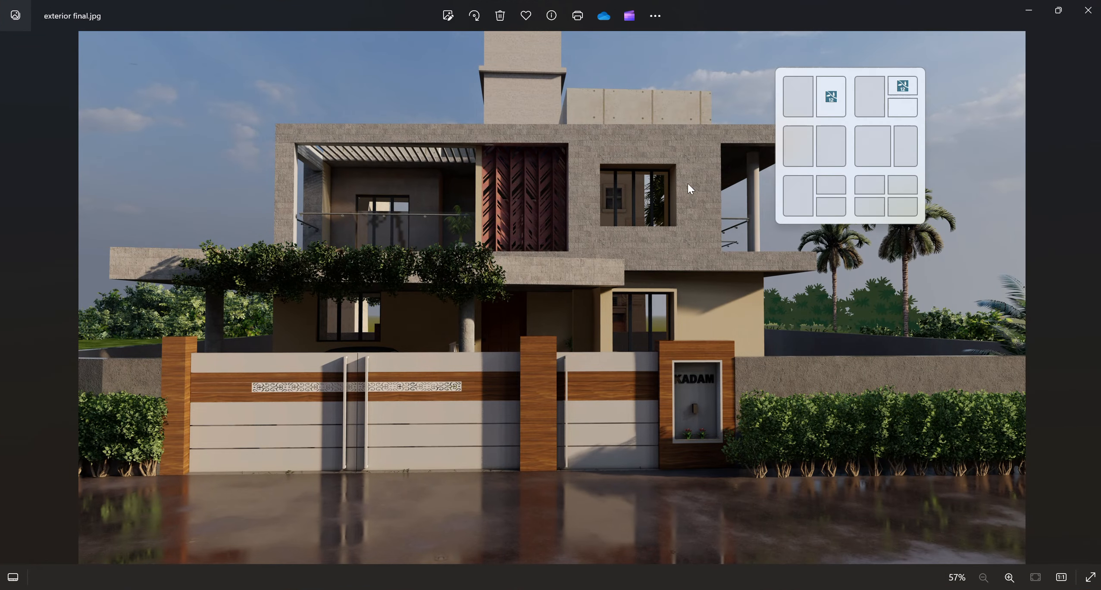